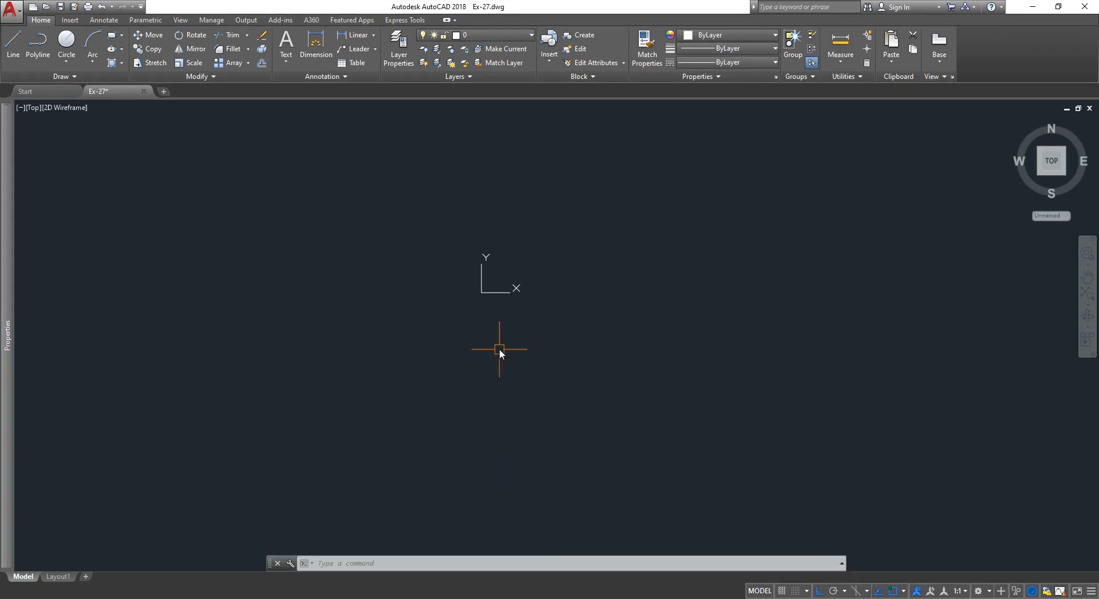
- Start the CIRCLE command by entering the C alias at the command line
scroll(493, 342, up, 2)
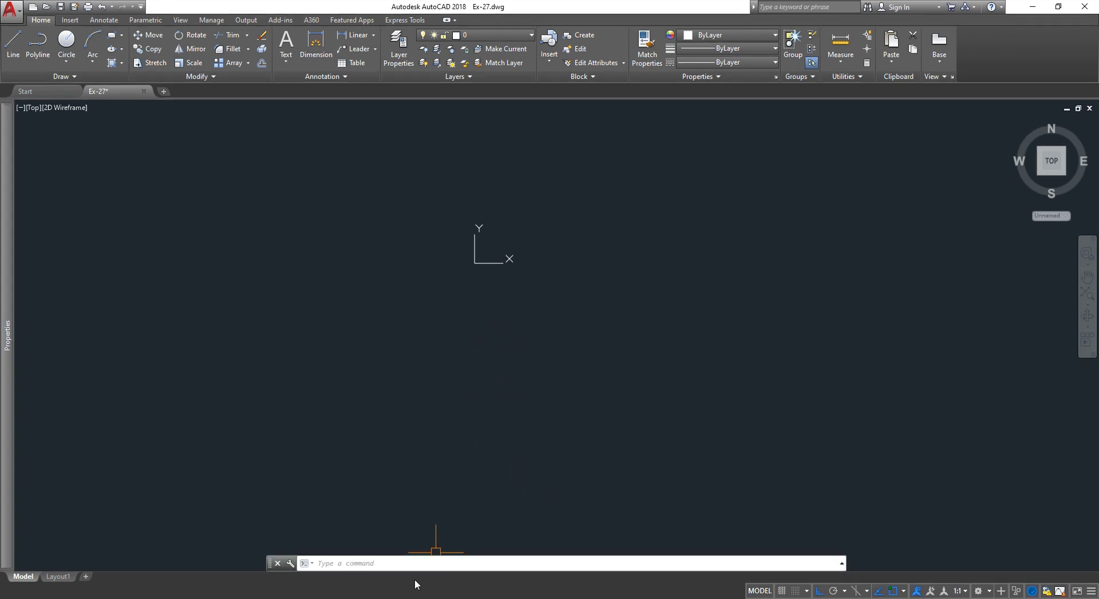
click(399, 565)
text(c)
- Draw a 70-diameter circle centred at the origin 0,0
key(Return)
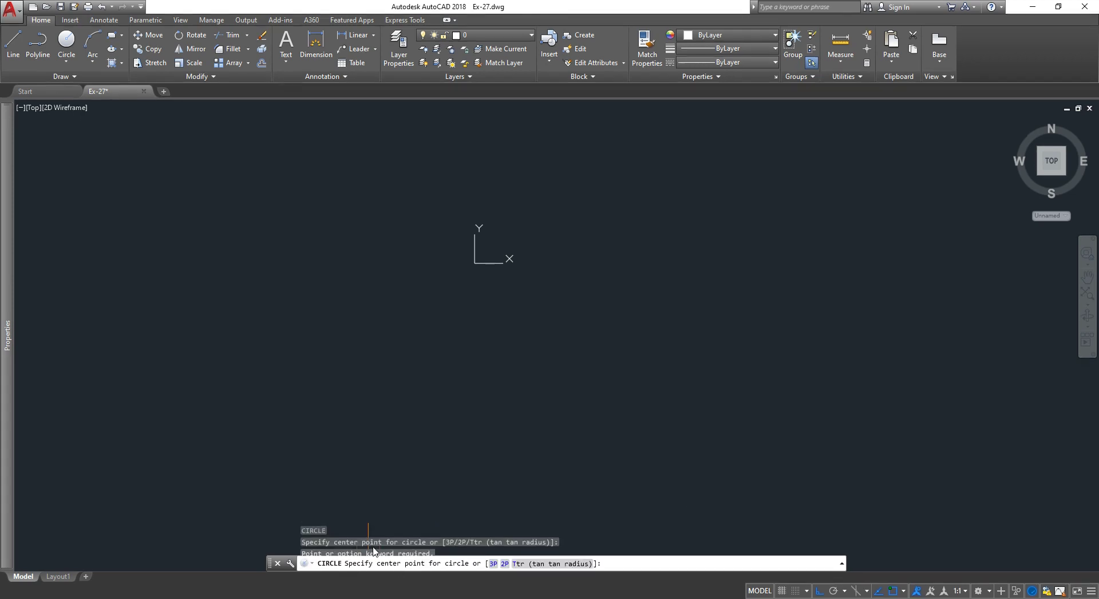
key(Return)
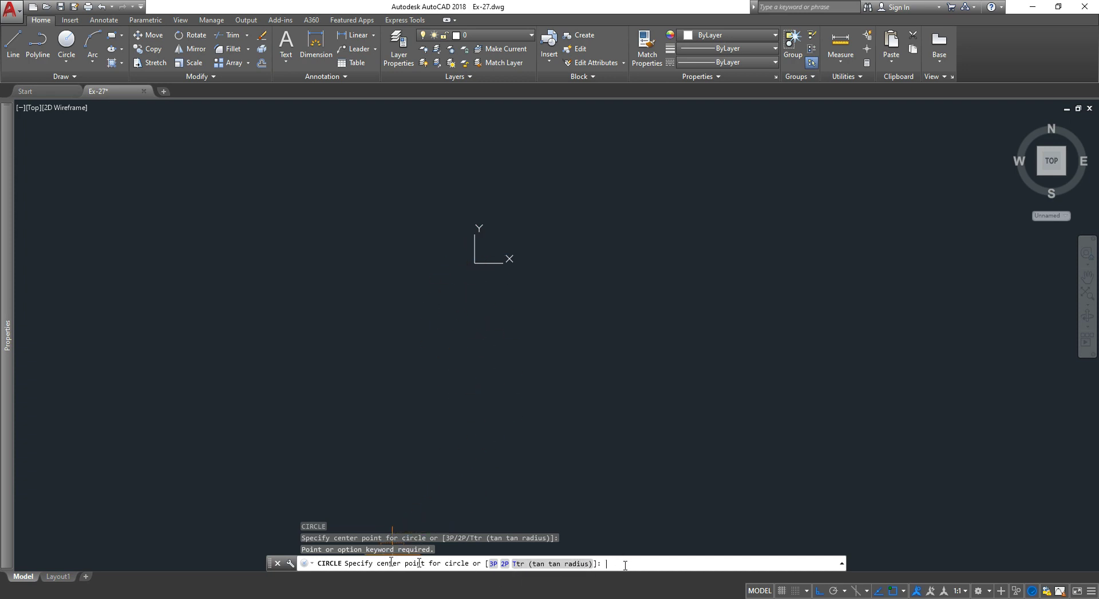
text(0,0)
key(Return)
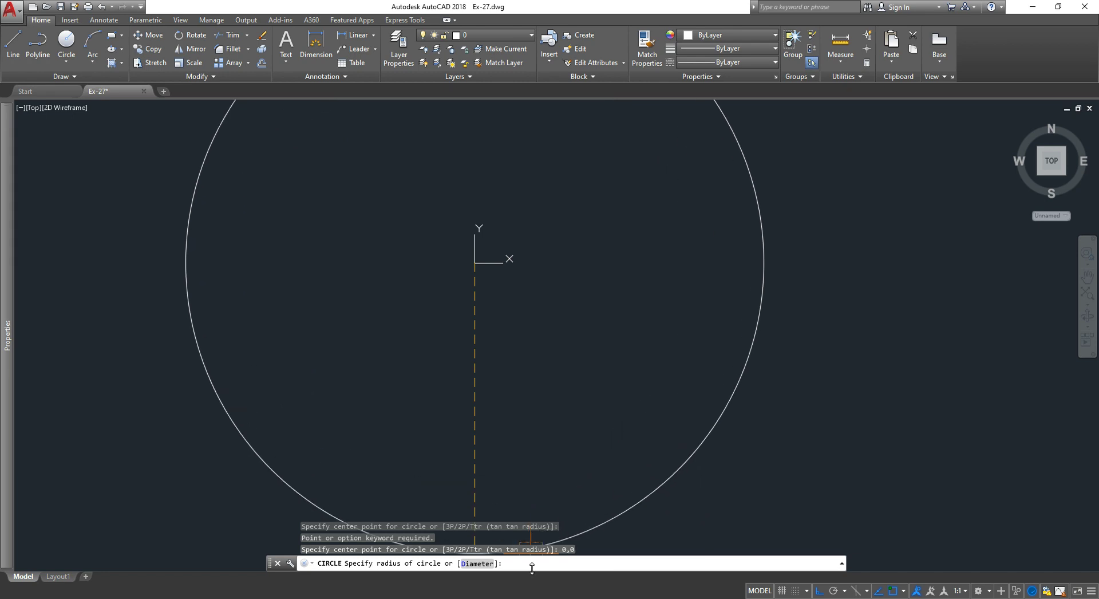
text(d)
key(Return)
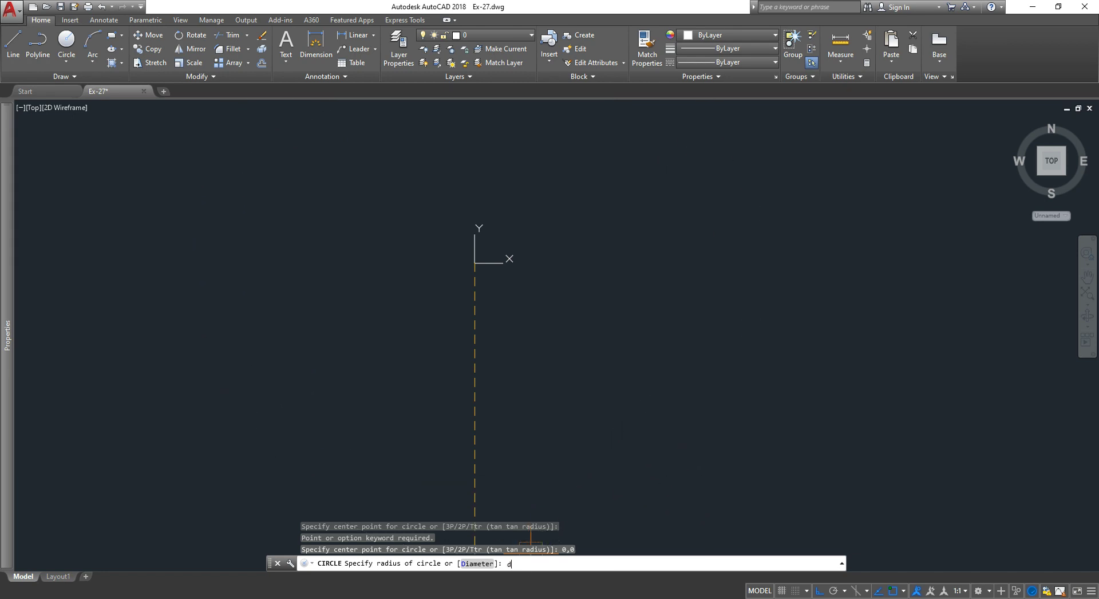
text(70)
key(Return)
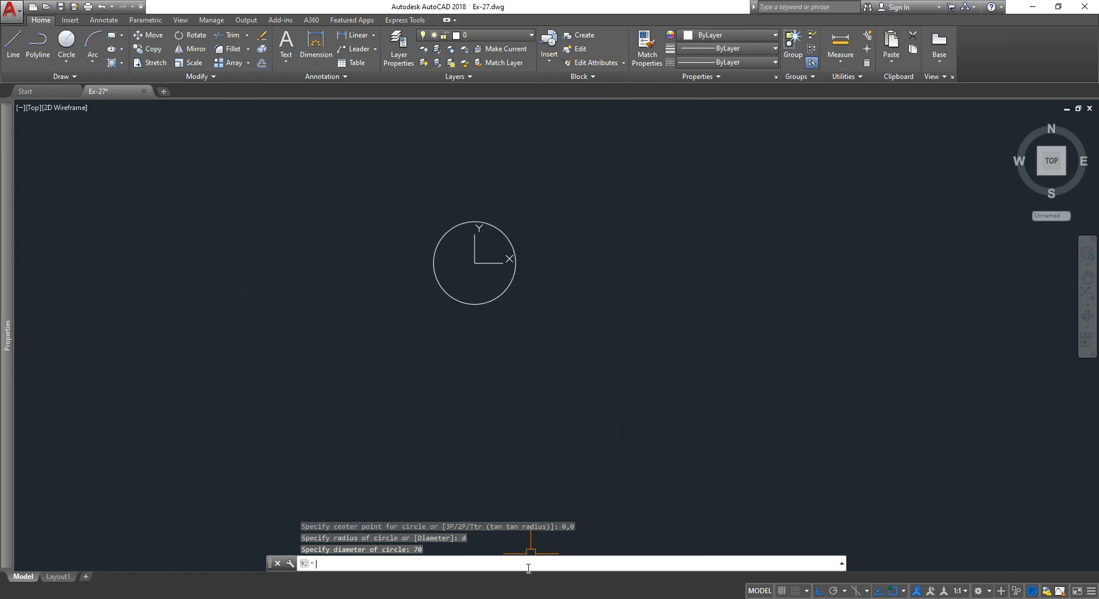
- Draw a concentric 80-diameter circle on the same centre
scroll(479, 249, up, 2)
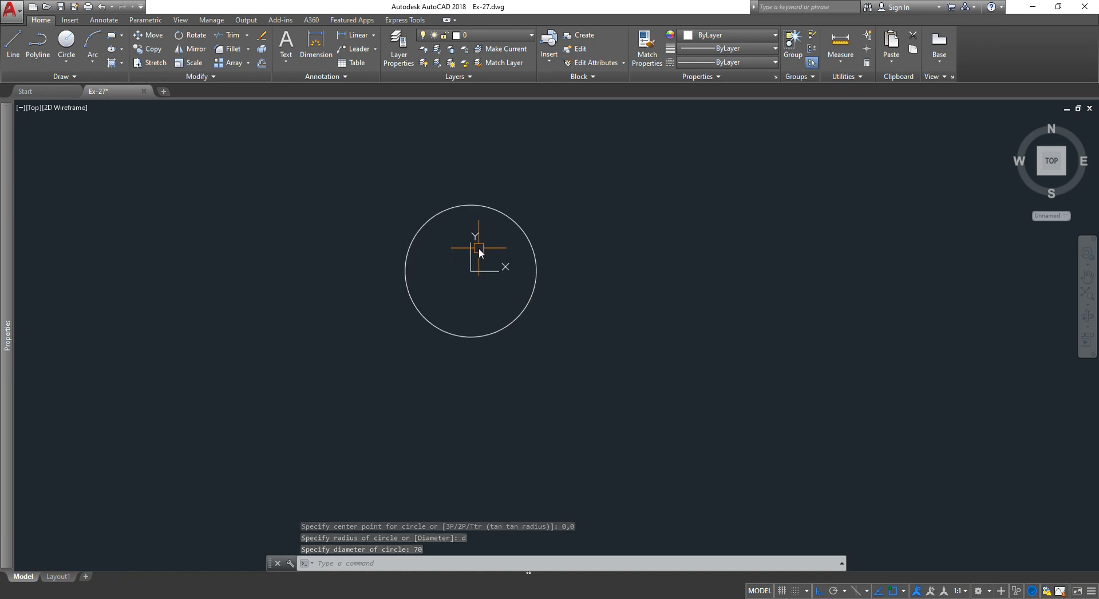
text(c)
key(Return)
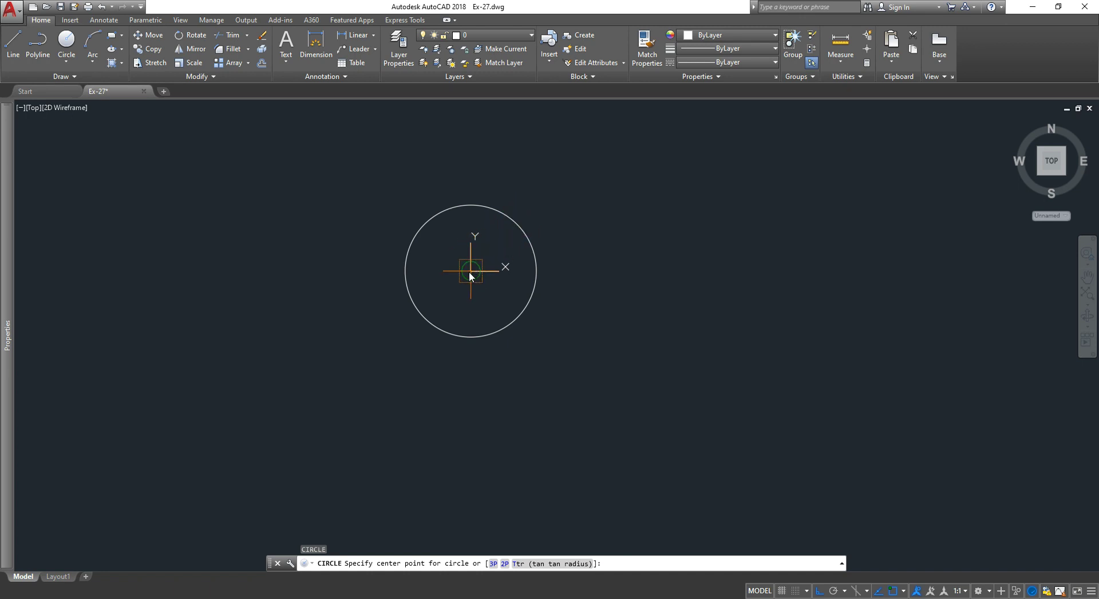
click(470, 270)
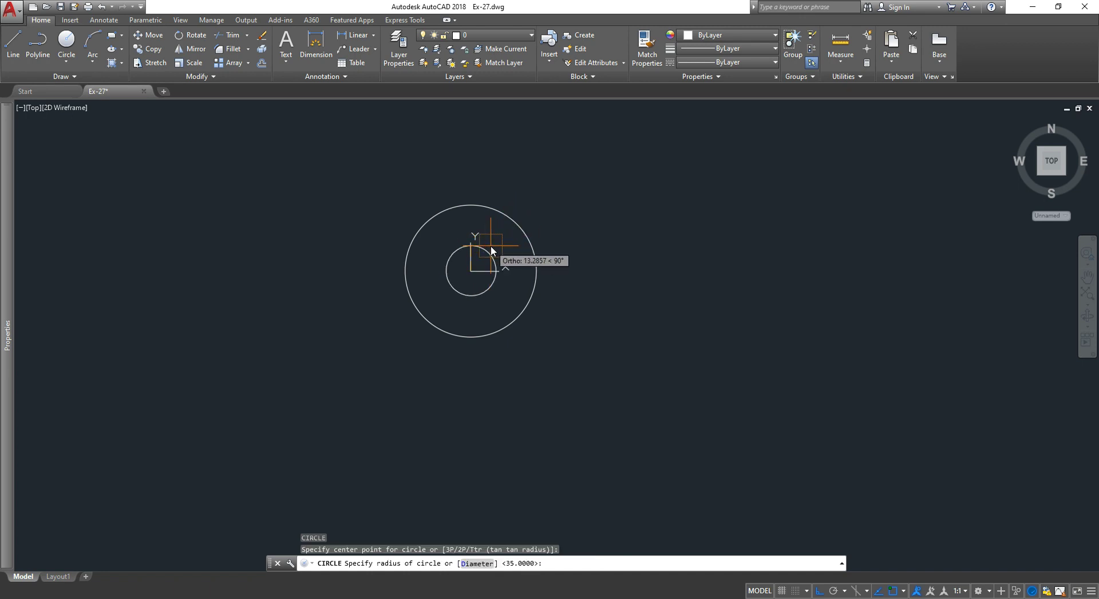
text(d)
key(Return)
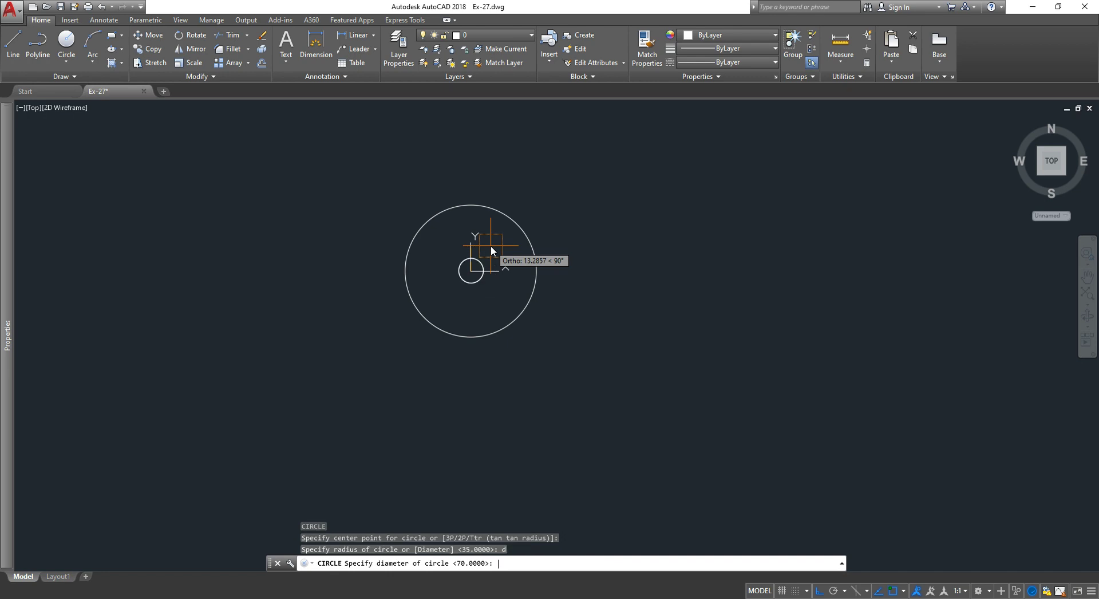
text(80)
key(Return)
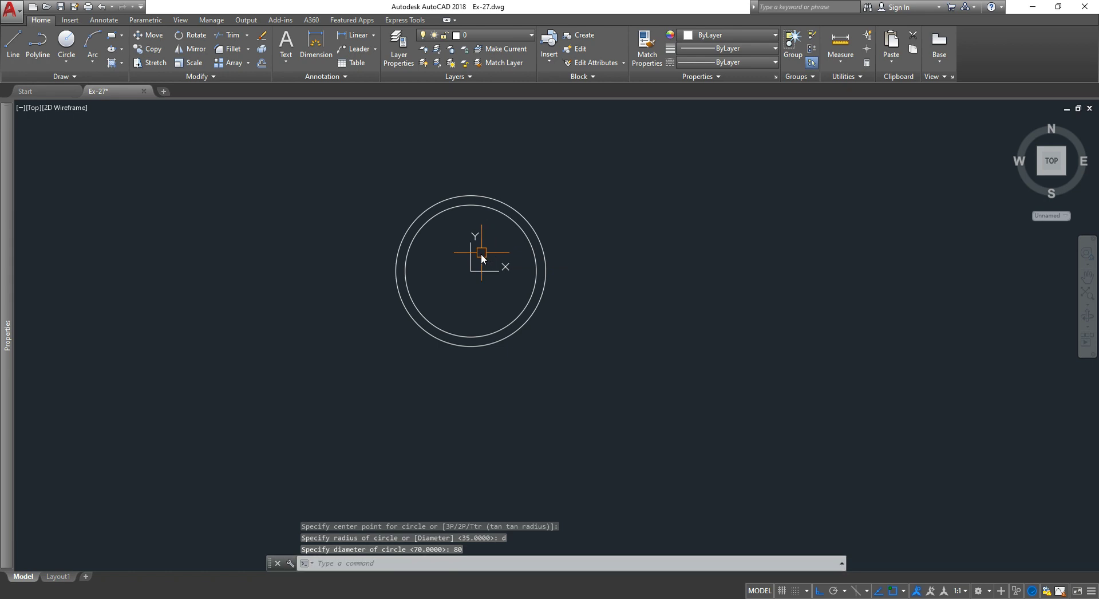
- Add a concentric 90-diameter circle, undoing a mistaken radius-90 attempt first
text(c)
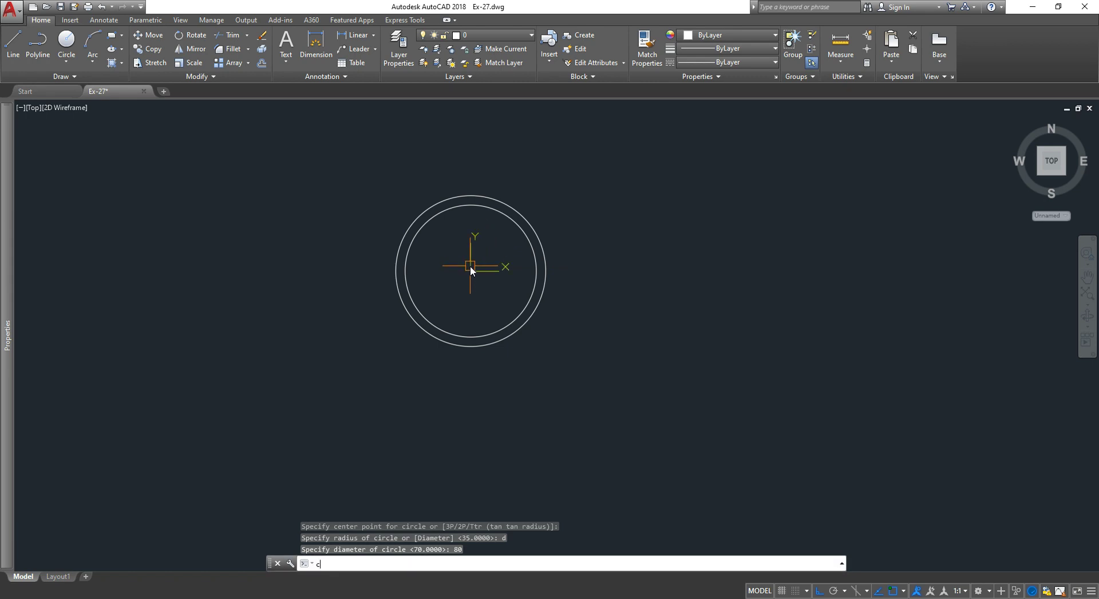
key(Return)
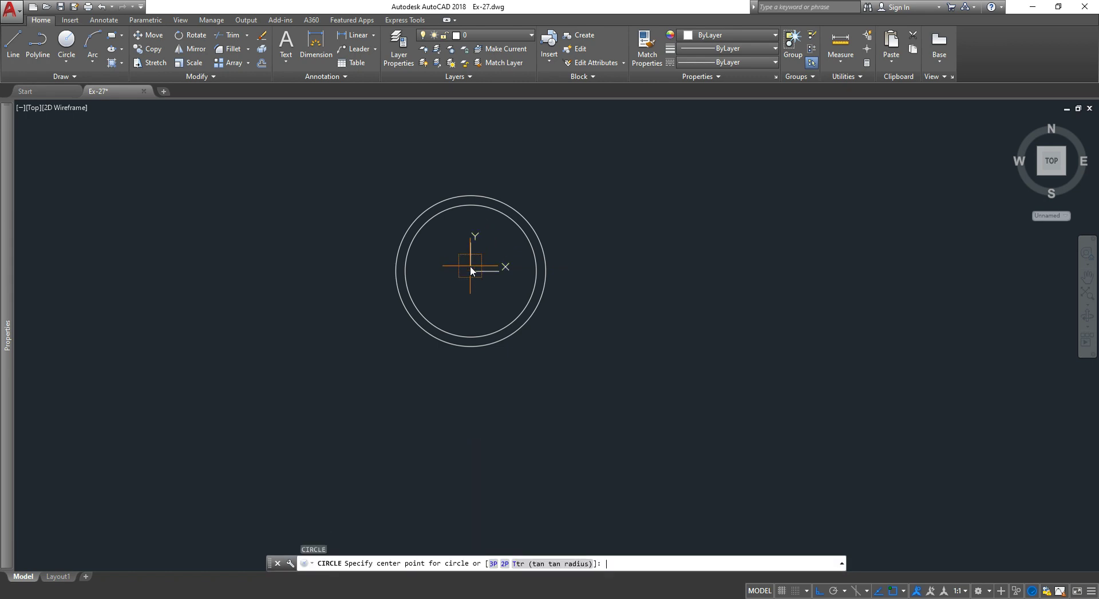
click(473, 269)
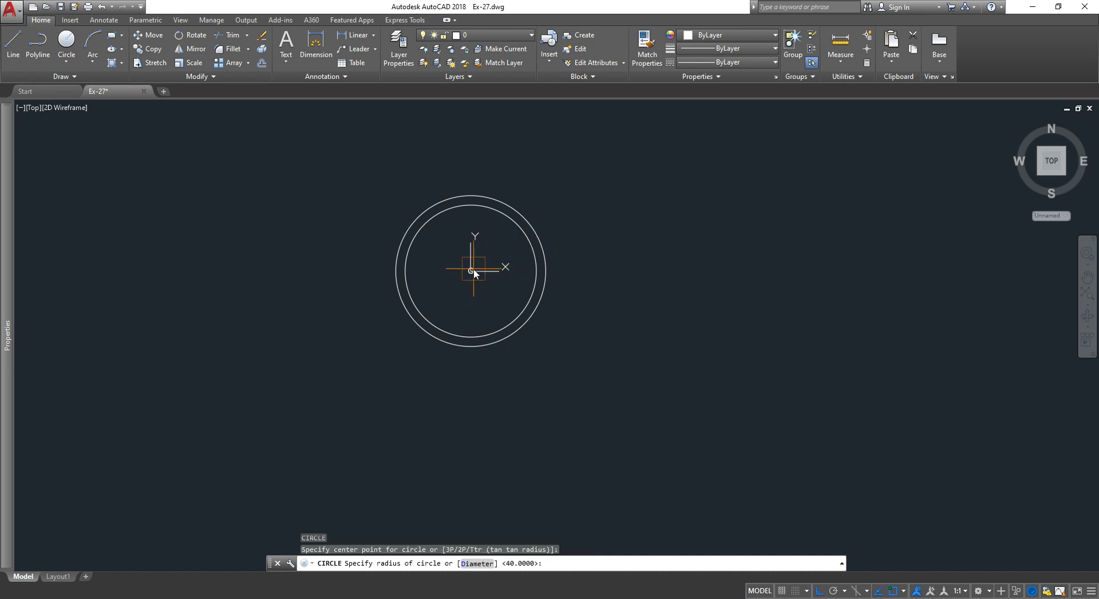
text(90)
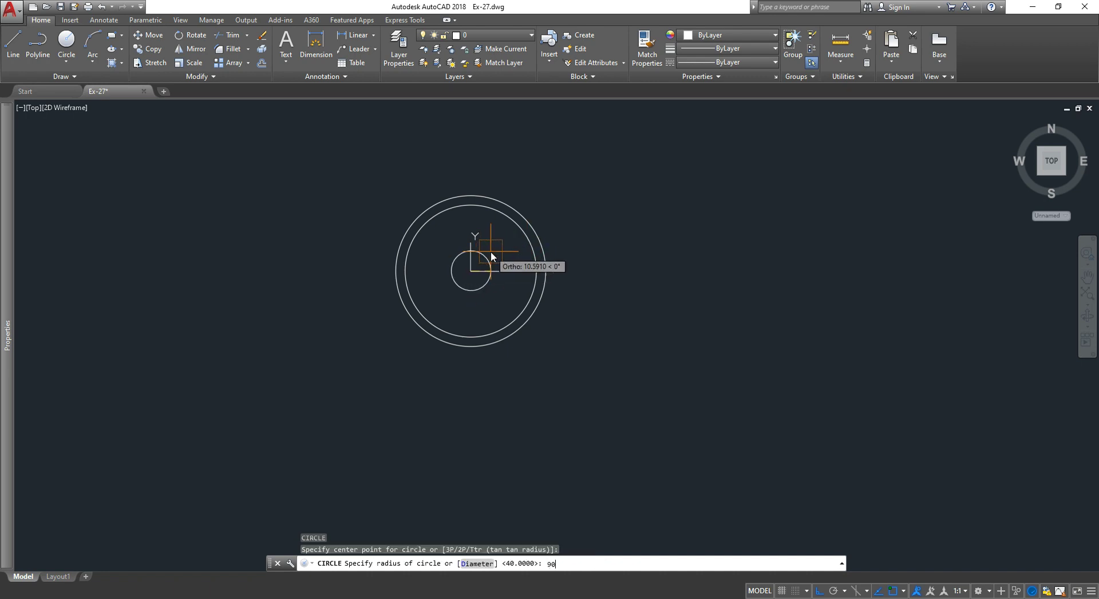
key(Return)
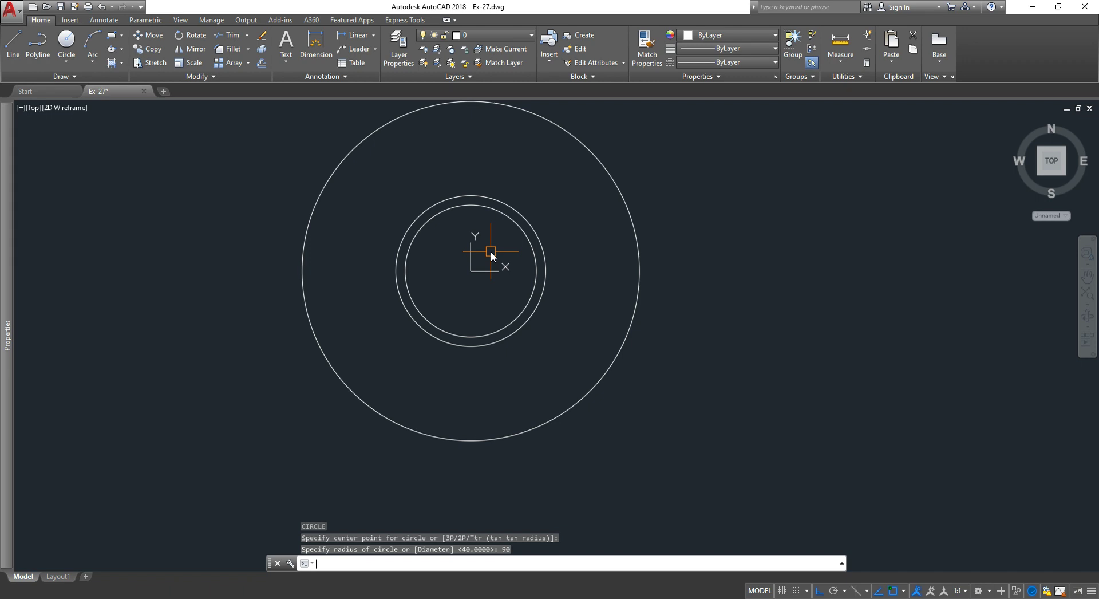
key(ctrl+z)
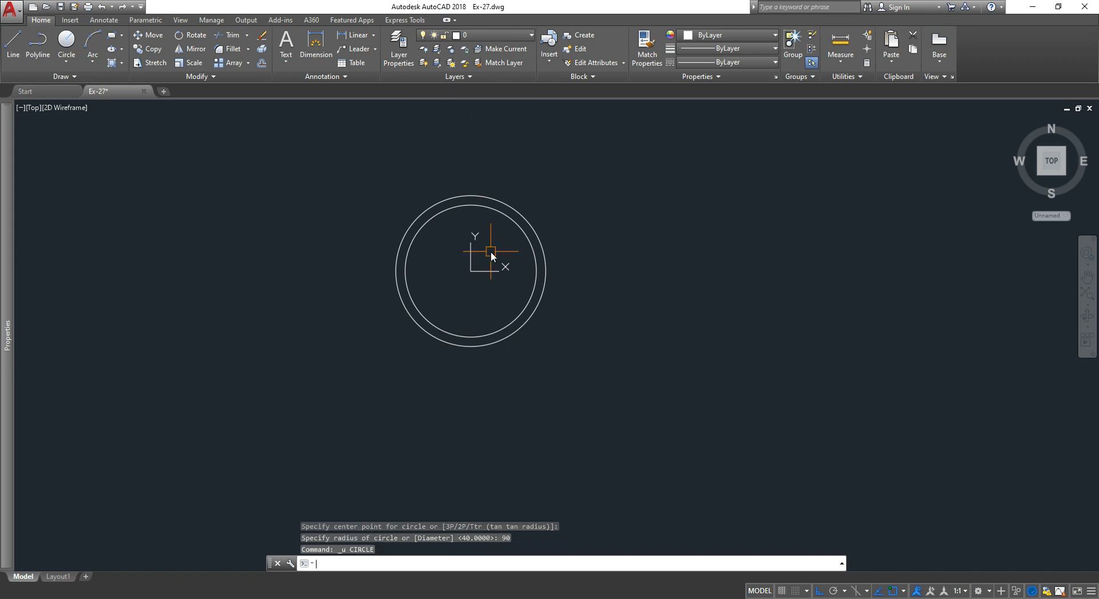
text(c)
key(Return)
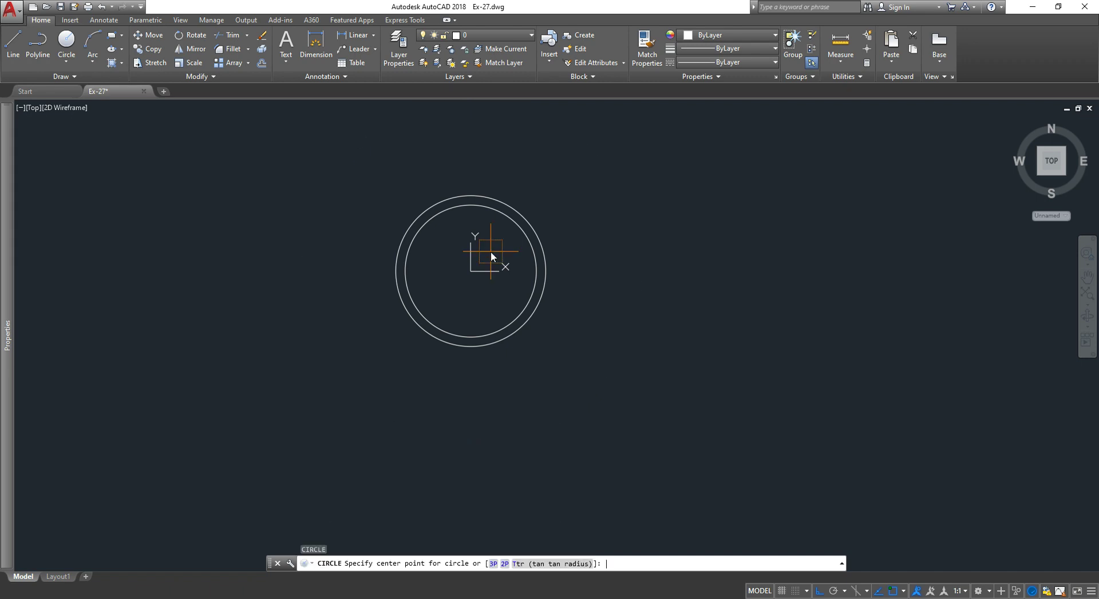
click(470, 271)
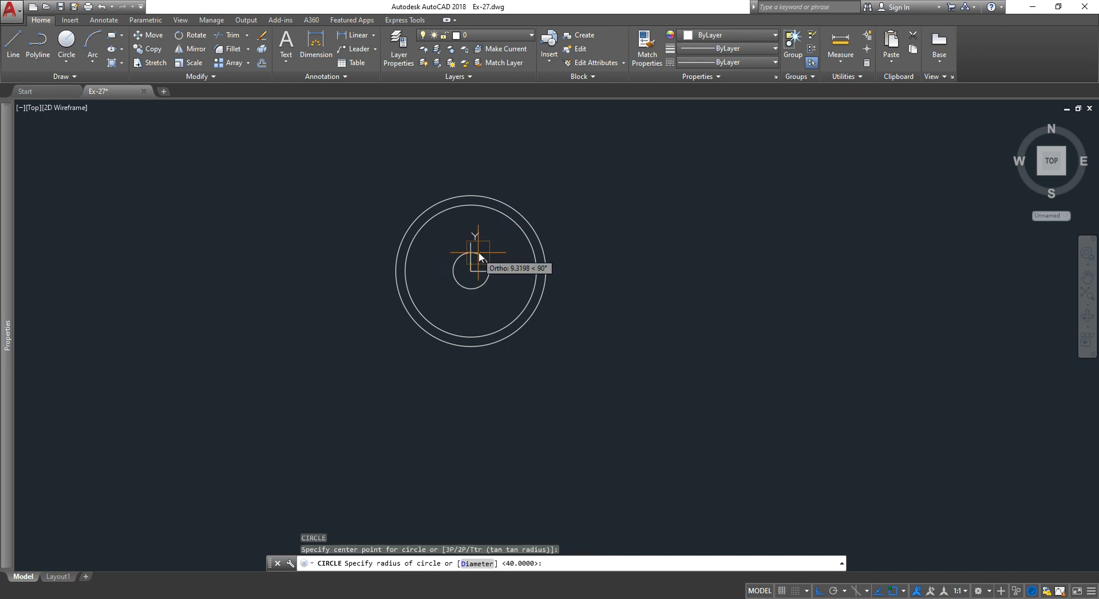
text( d)
key(Return)
text(9)
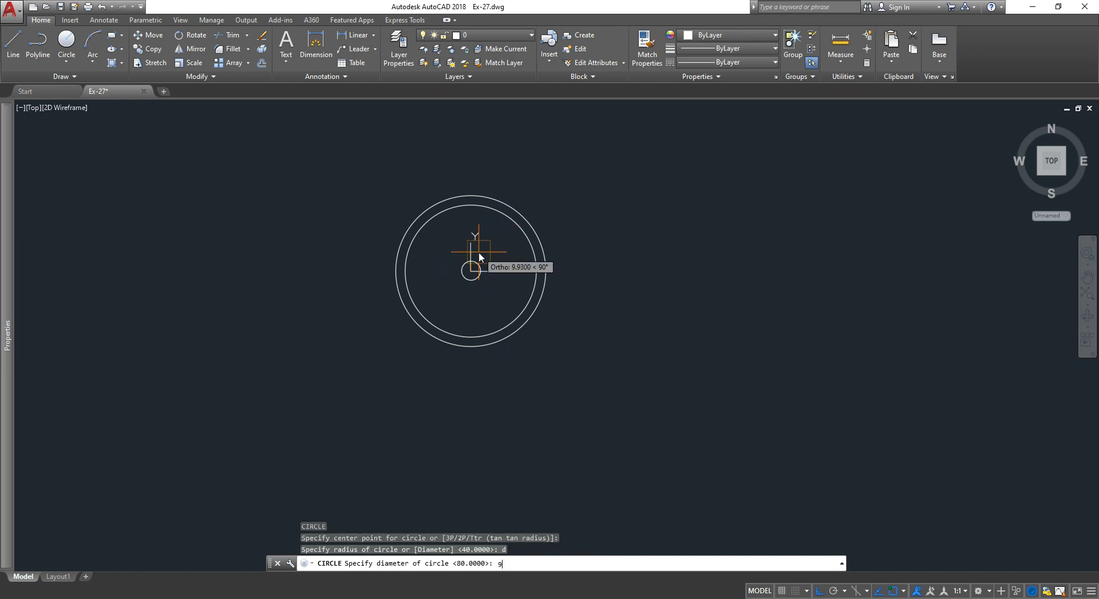
text(0)
key(Return)
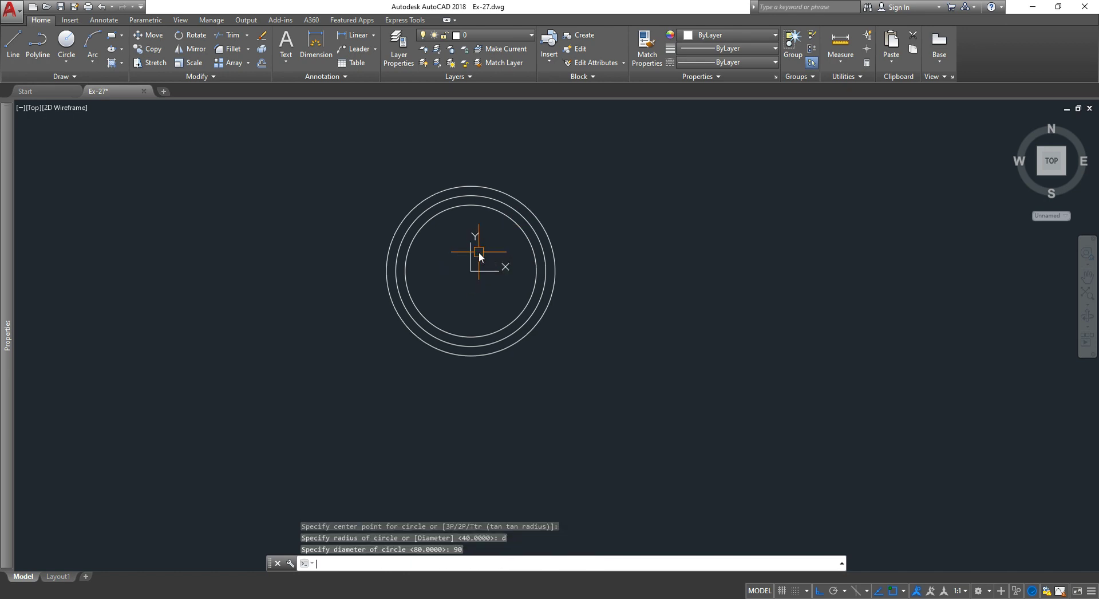
scroll(465, 167, up, 2)
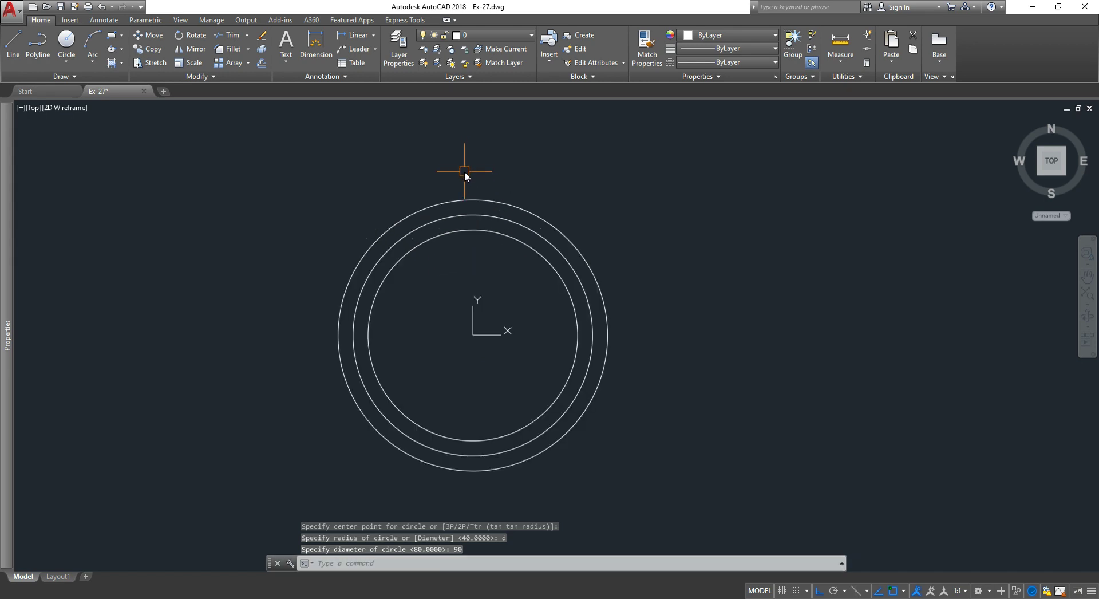
- Draw a vertical line from the top to the bottom of the outer circle
text(l)
key(Return)
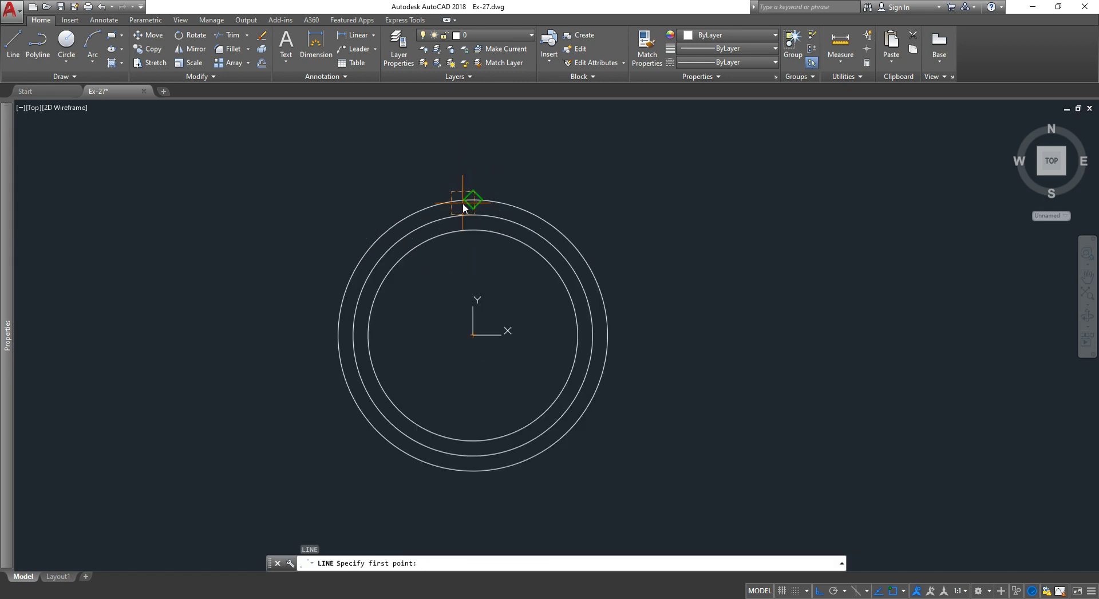
click(471, 200)
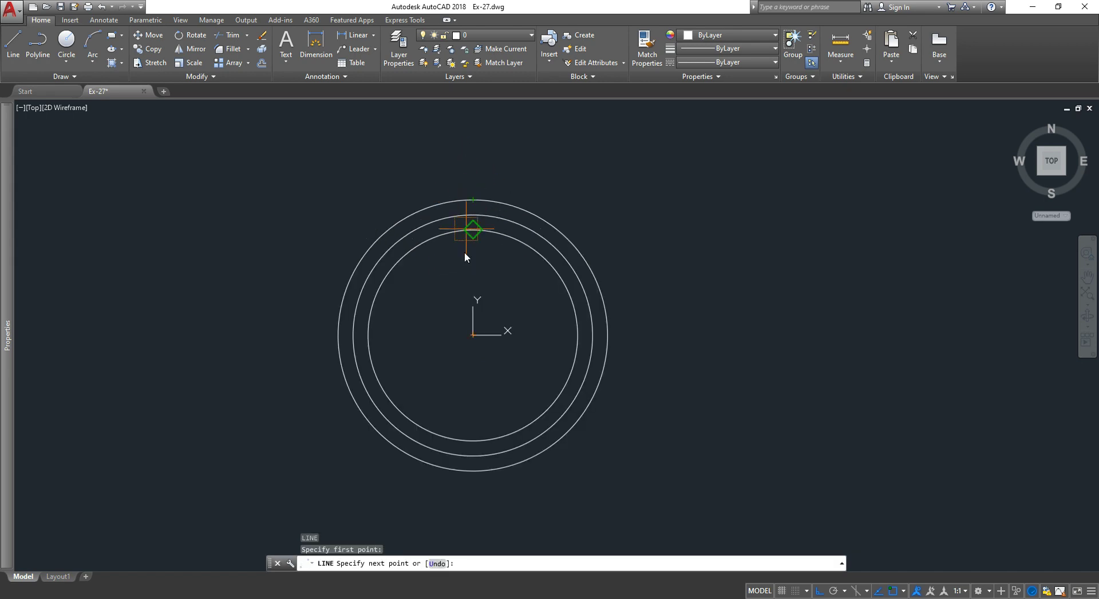
click(466, 465)
key(Escape)
- Change the 90-diameter outer circle to a dashed linetype
click(401, 217)
mouse_move(7, 335)
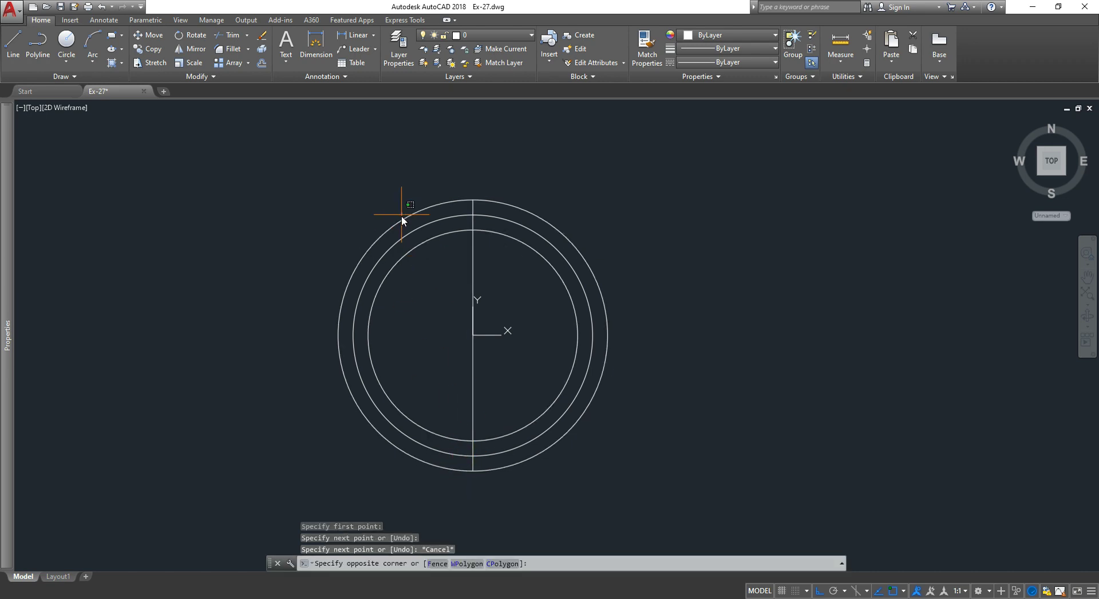
click(351, 226)
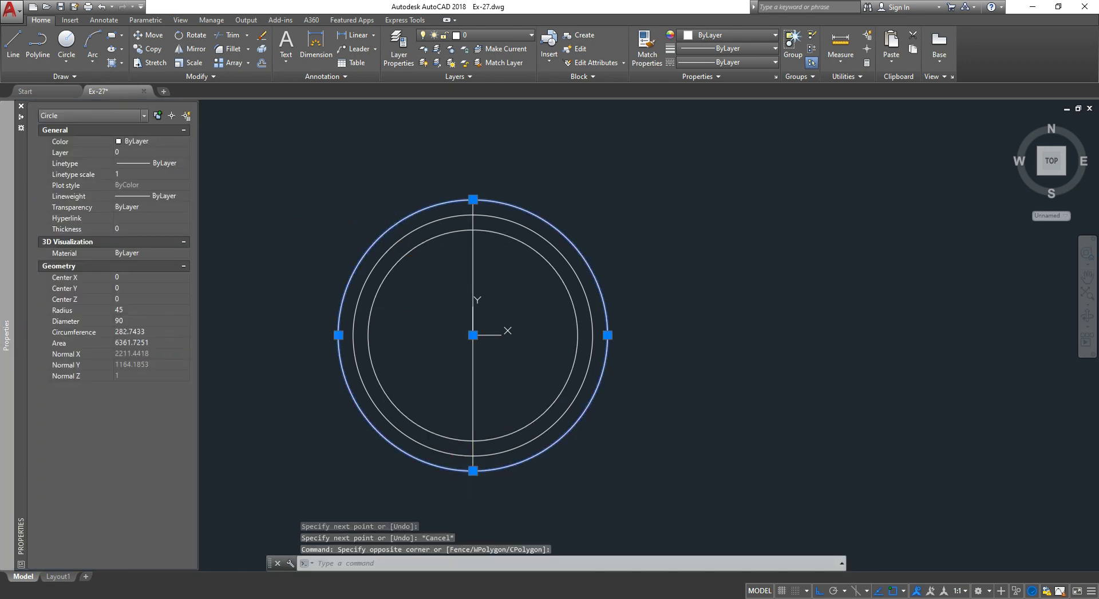
click(143, 174)
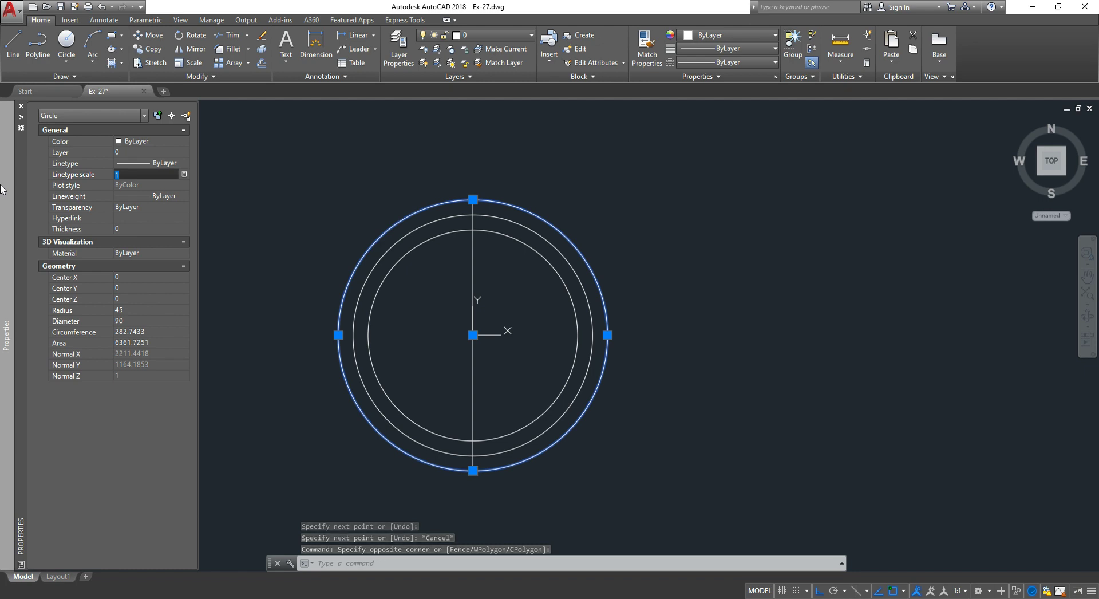
click(166, 163)
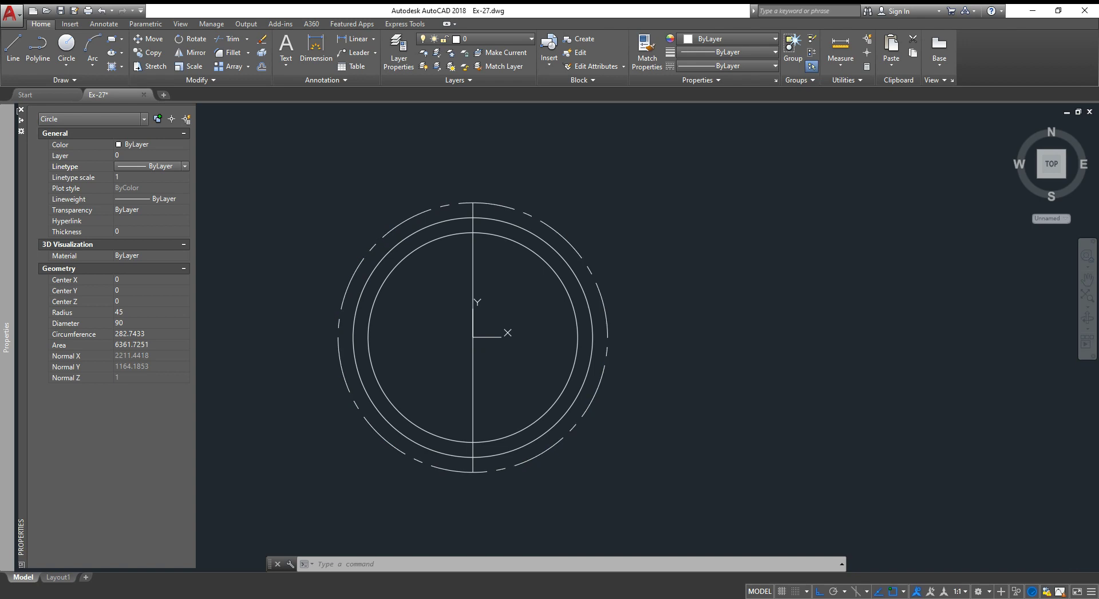
key(Escape)
scroll(470, 208, up, 4)
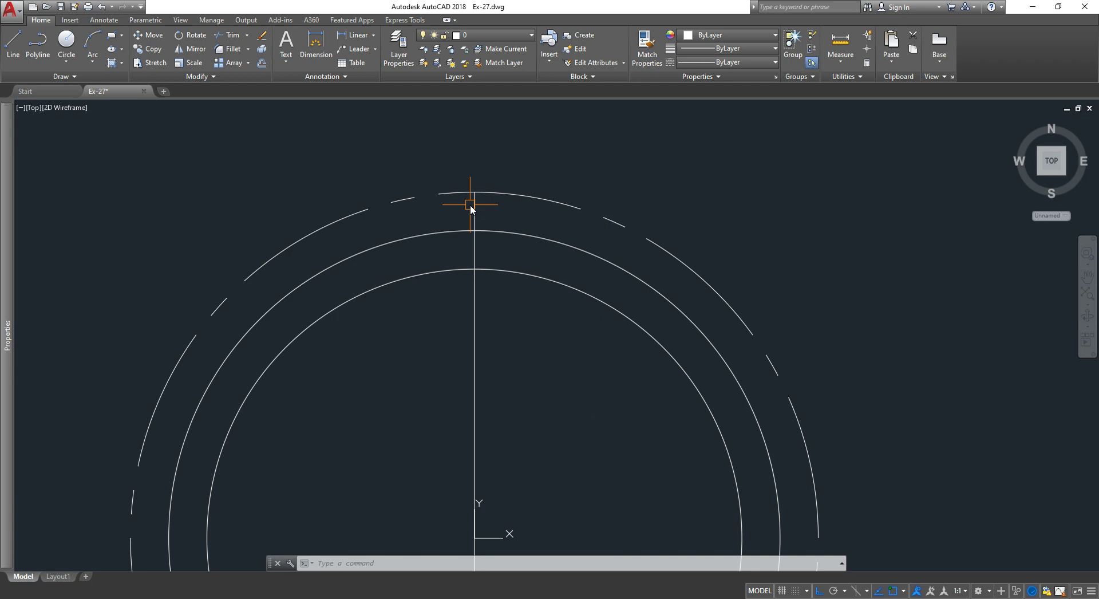
- Draw a 9-diameter hole where the pitch circle meets the vertical line at the top
text(c)
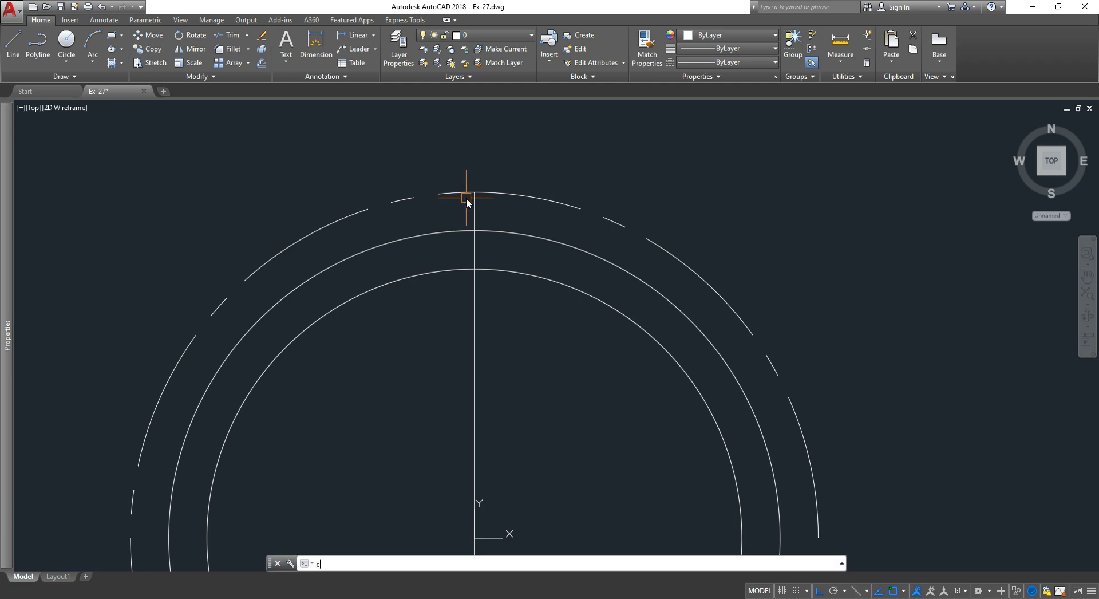
key(Return)
scroll(476, 195, up, 2)
click(491, 192)
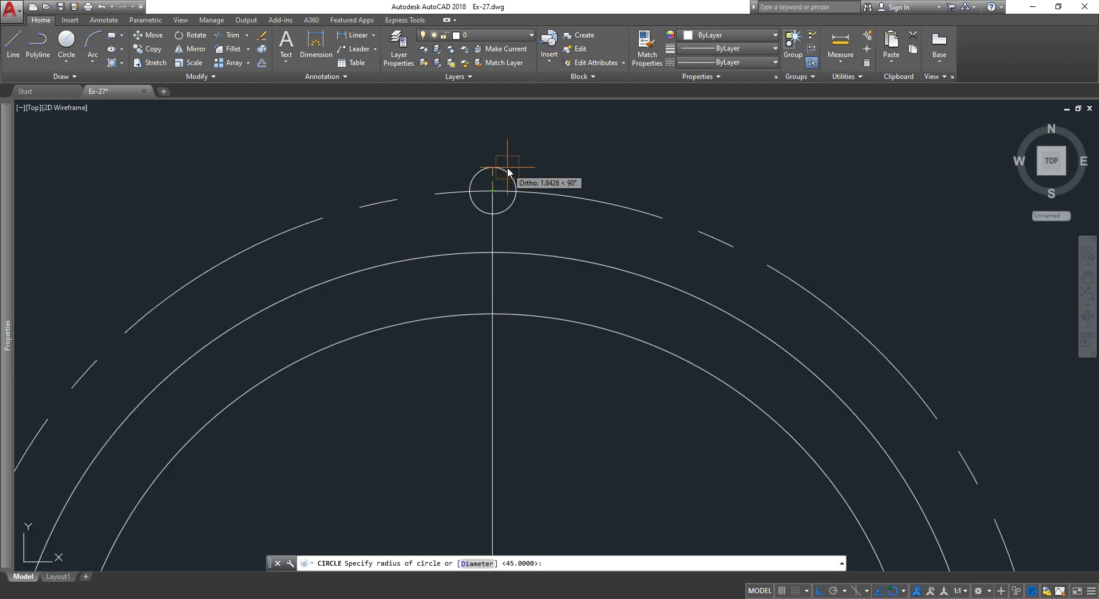
text(d)
key(Return)
text(9)
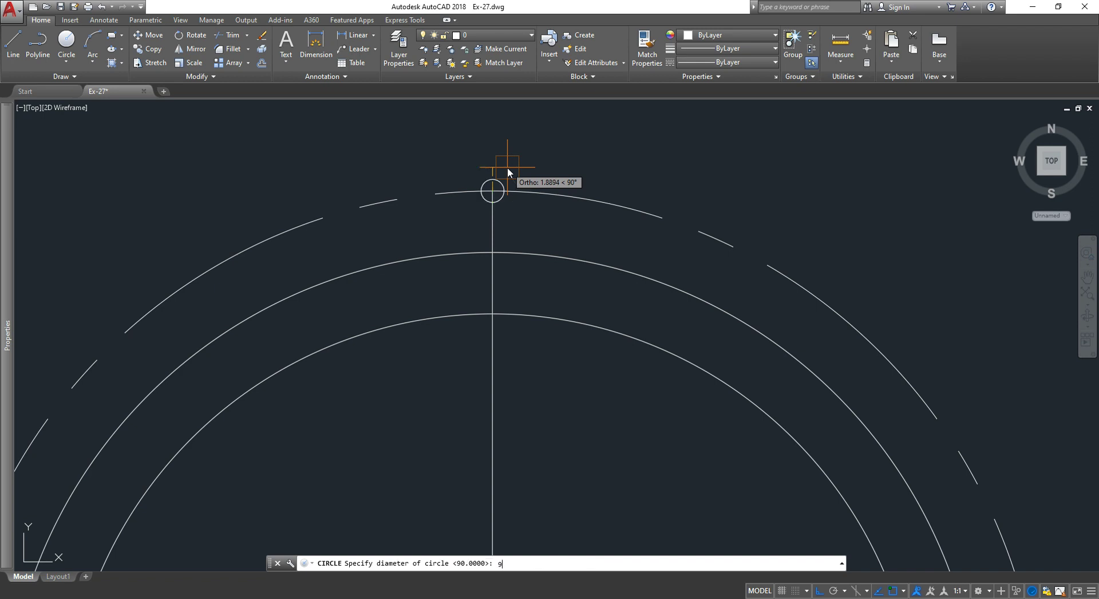
key(Return)
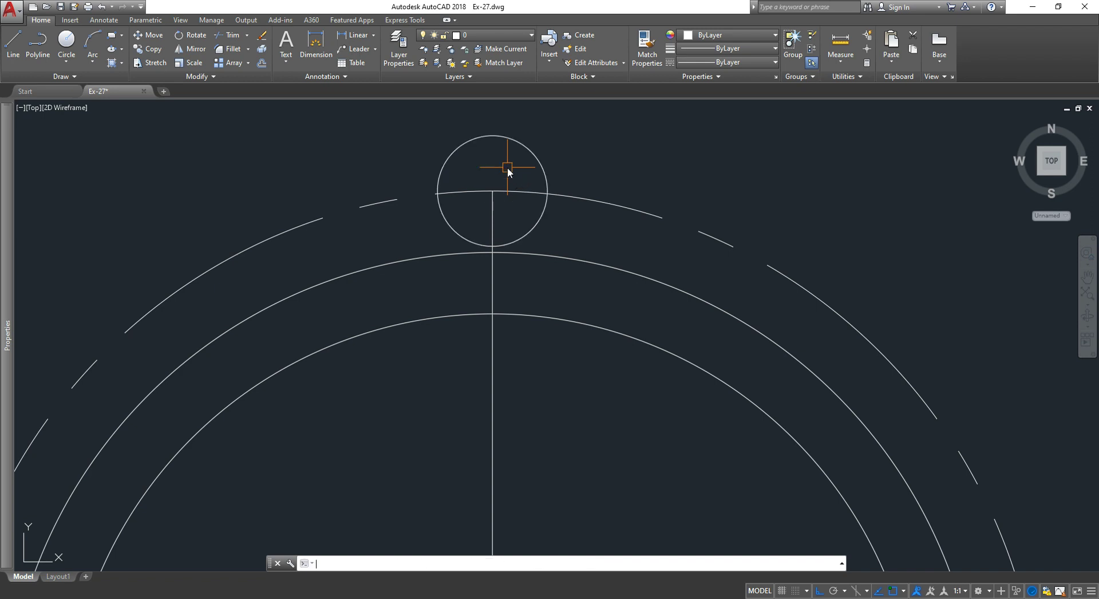
scroll(473, 188, down, 2)
middle_drag(473, 189, 448, 249)
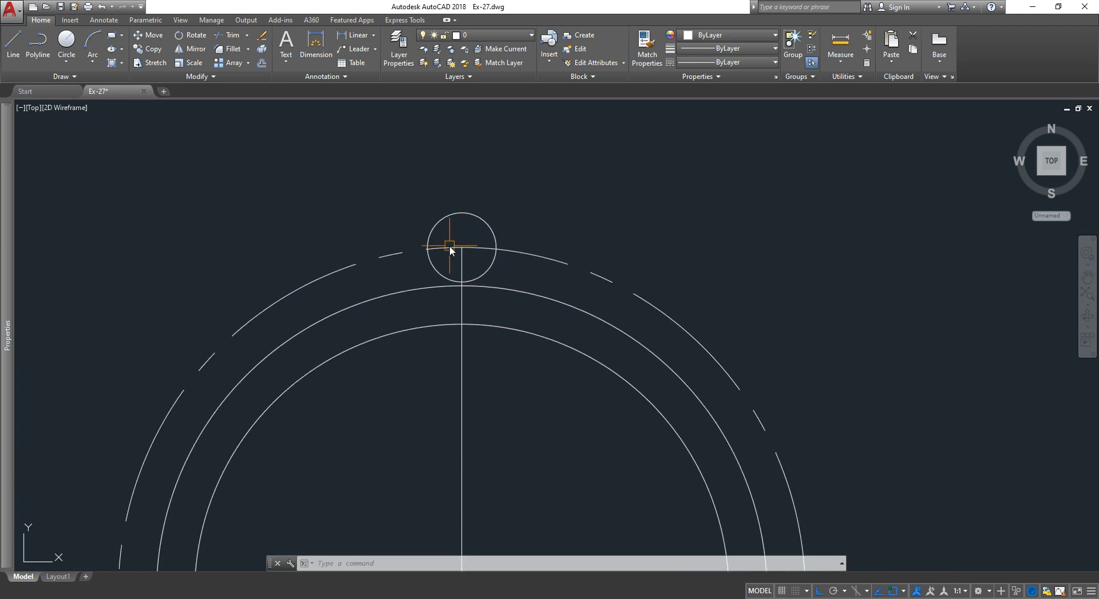
- Add a radius-9 lug circle concentric with the 9-diameter hole
text(c)
key(Return)
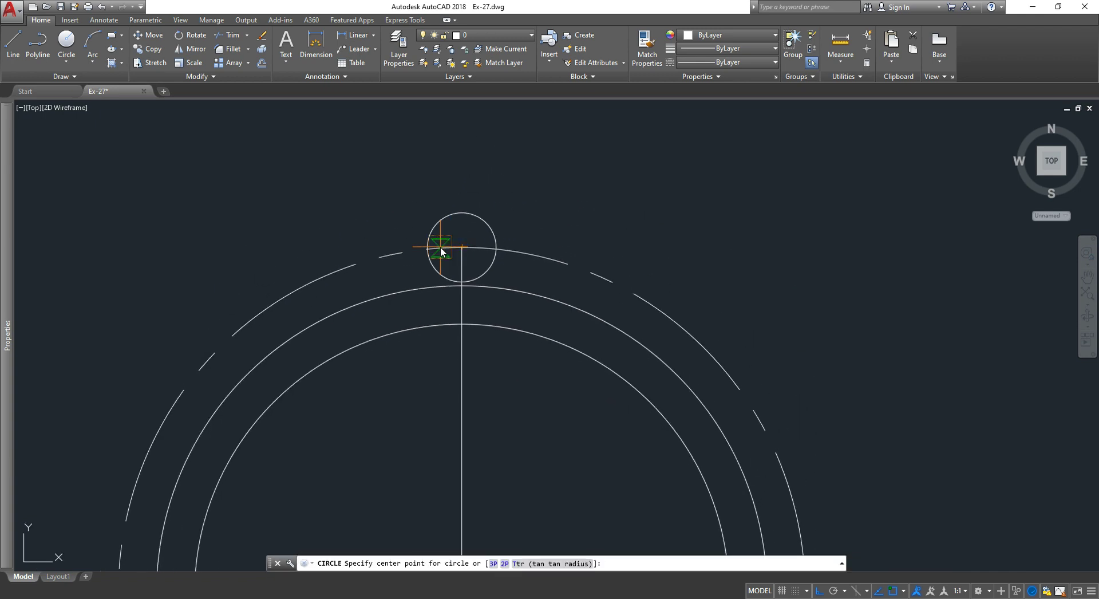
scroll(449, 246, up, 2)
click(474, 248)
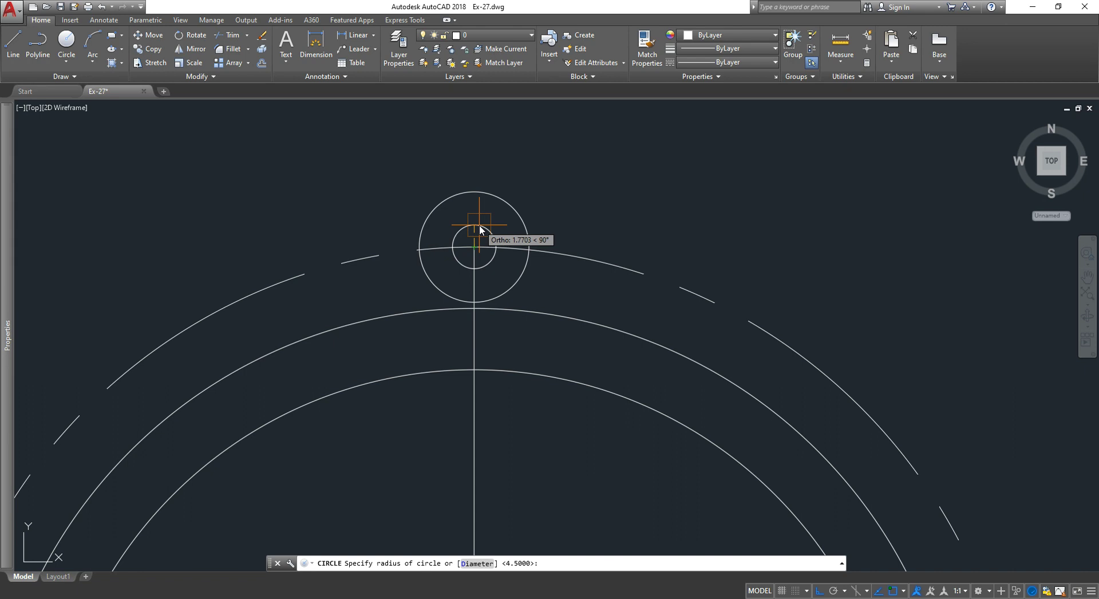
text(9)
key(Return)
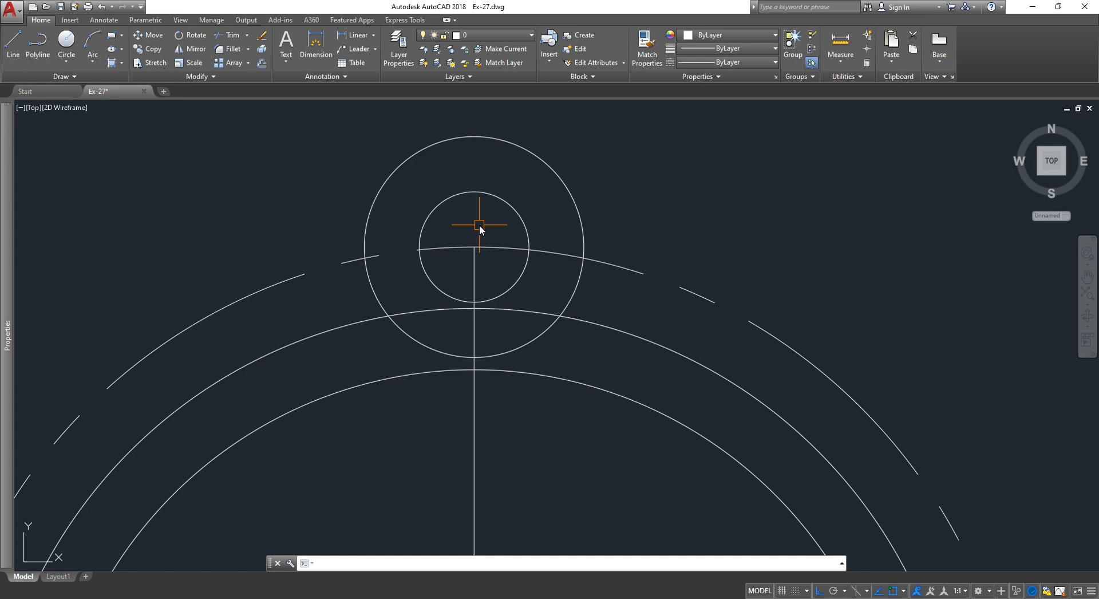
scroll(494, 264, down, 2)
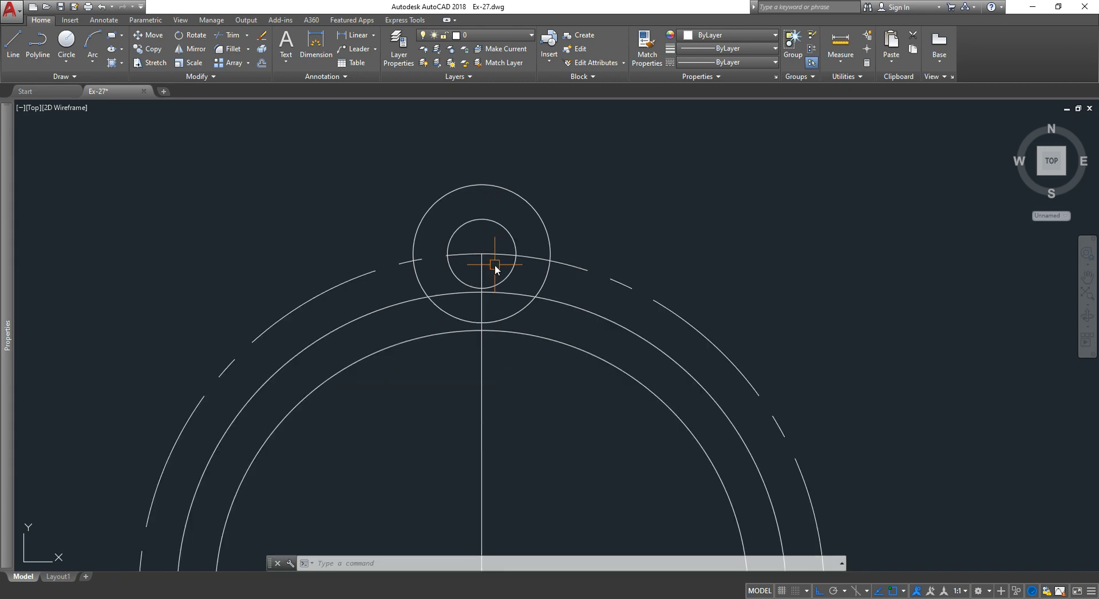
middle_drag(533, 290, 455, 299)
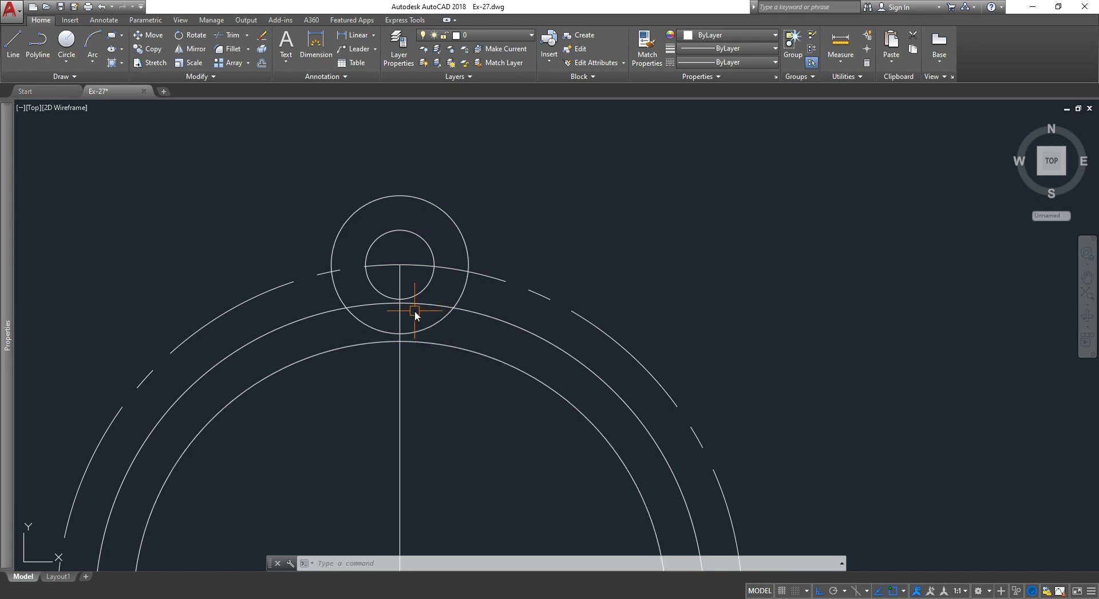
- Fillet both sides of the lug circle to the 80-diameter circle with radius 7.5
text(f)
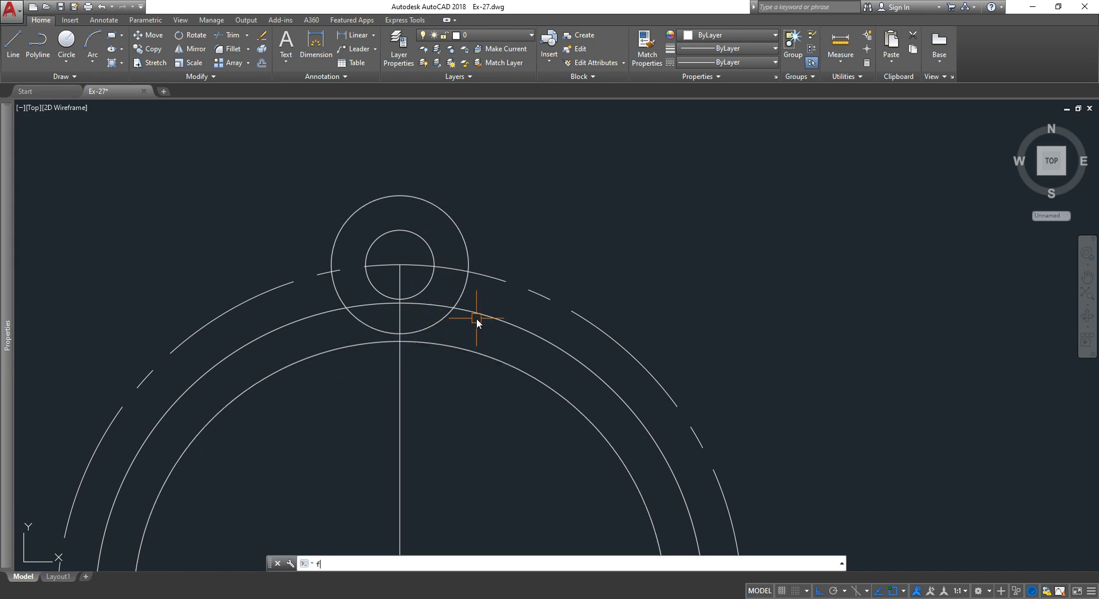
key(Return)
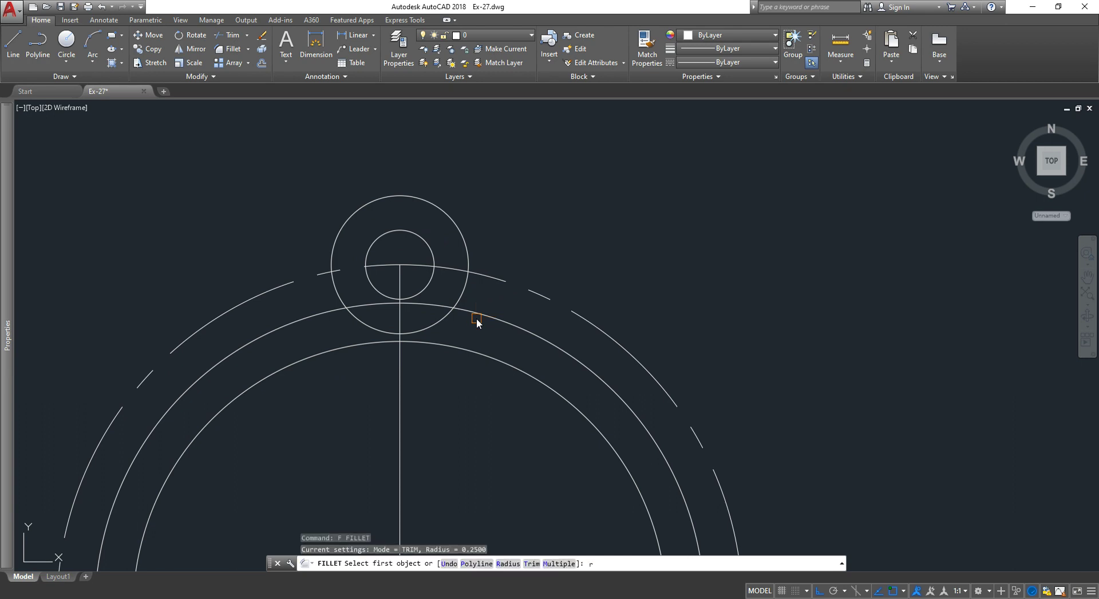
key(Return)
text(7.5)
key(Return)
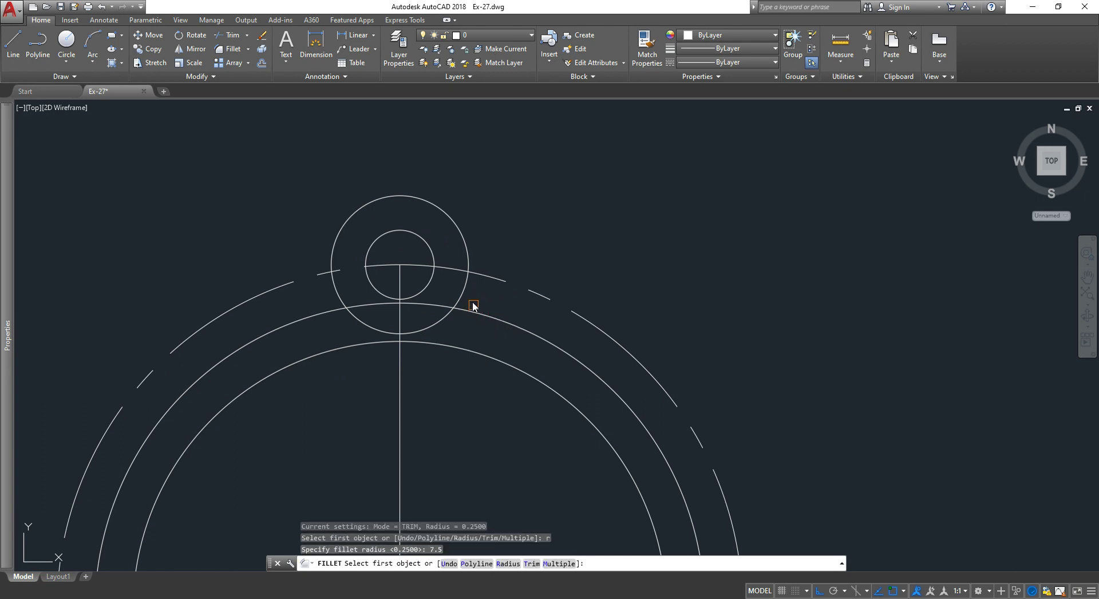
click(466, 293)
click(473, 310)
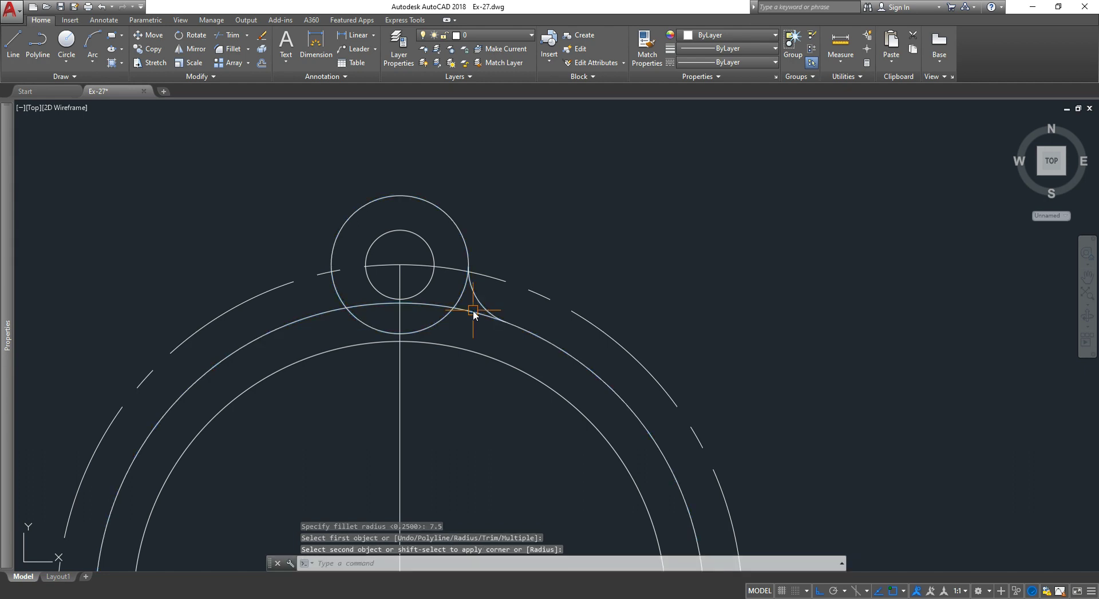
key(Return)
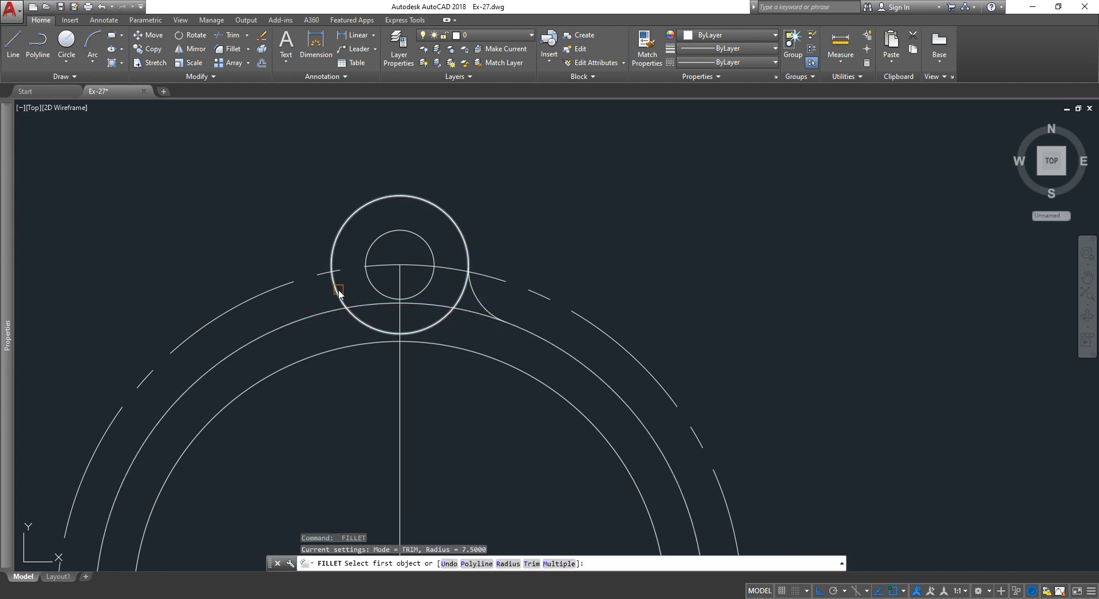
click(338, 293)
click(324, 314)
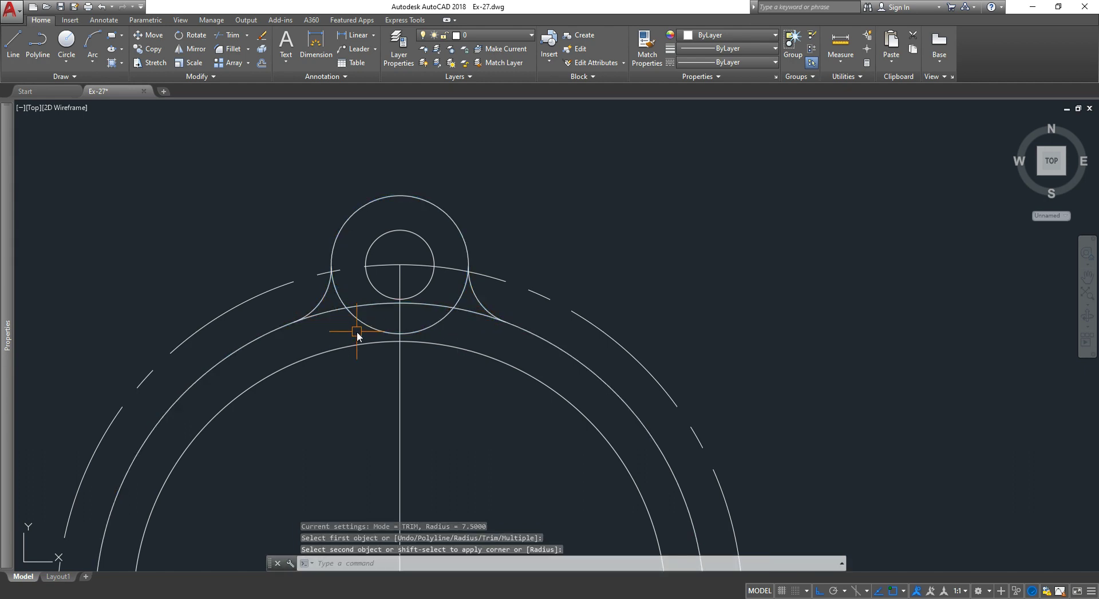
key(Escape)
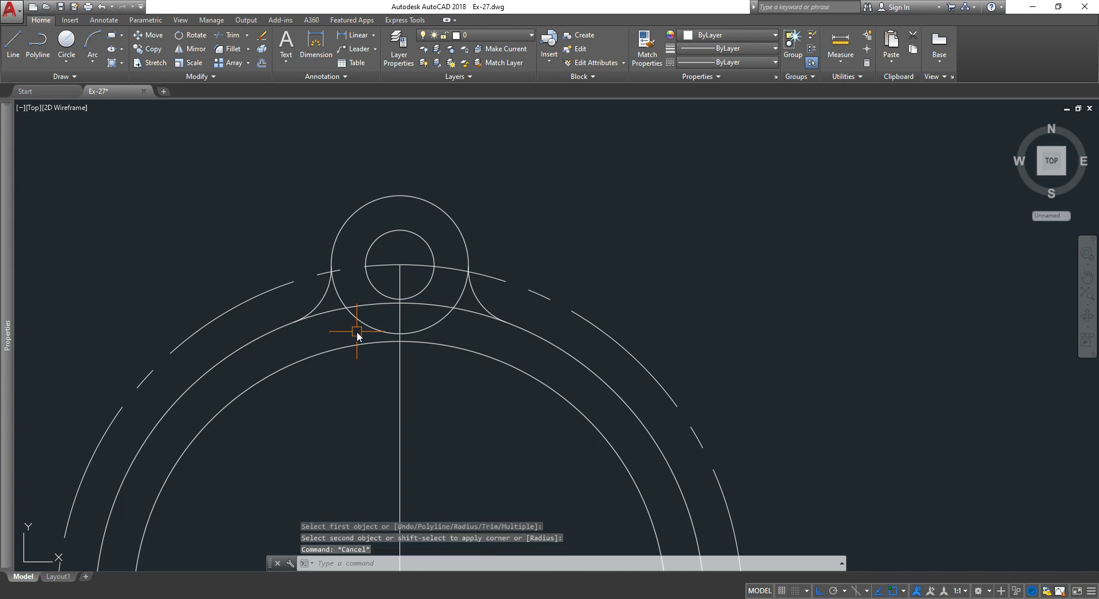
scroll(400, 325, down, 2)
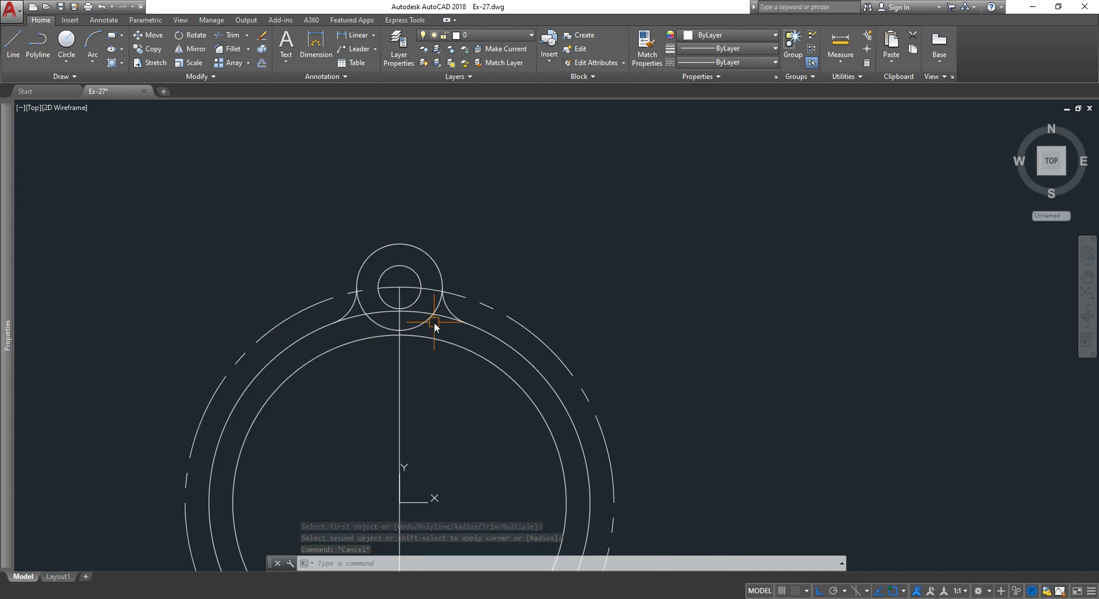
- Trim away the lug-circle and ring arc pieces lying between the two fillets
text(TR)
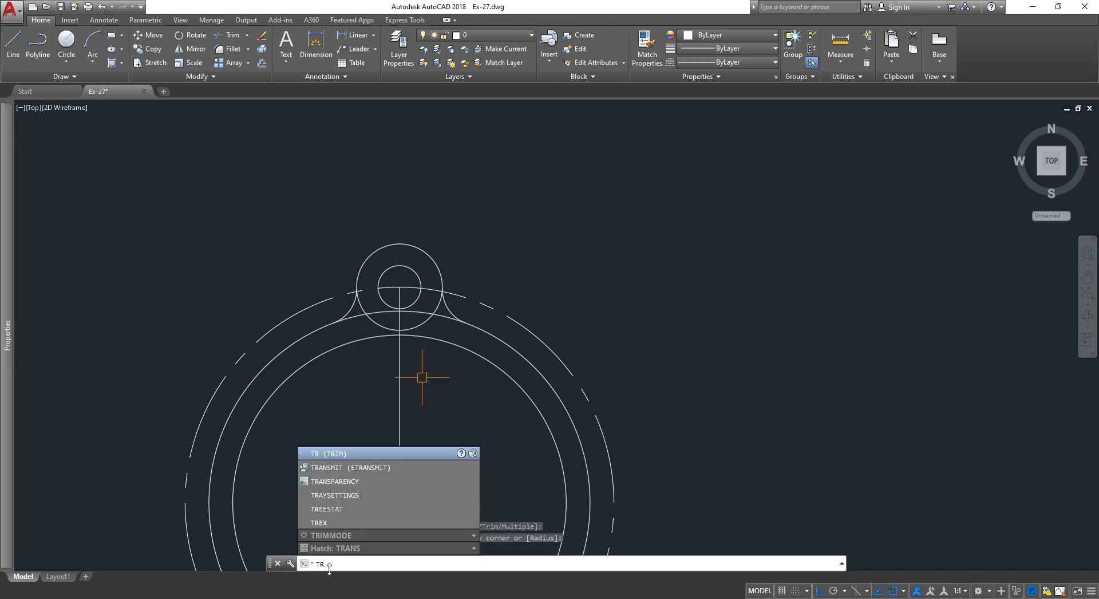
key(Return)
key(Return)
scroll(417, 322, up, 4)
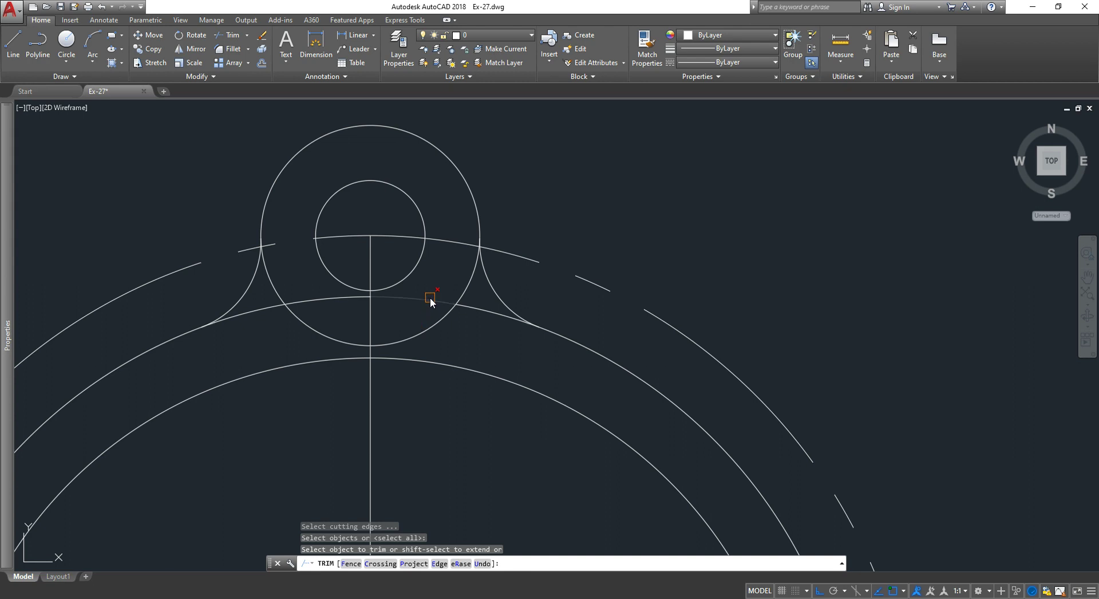
click(438, 318)
click(458, 299)
click(461, 302)
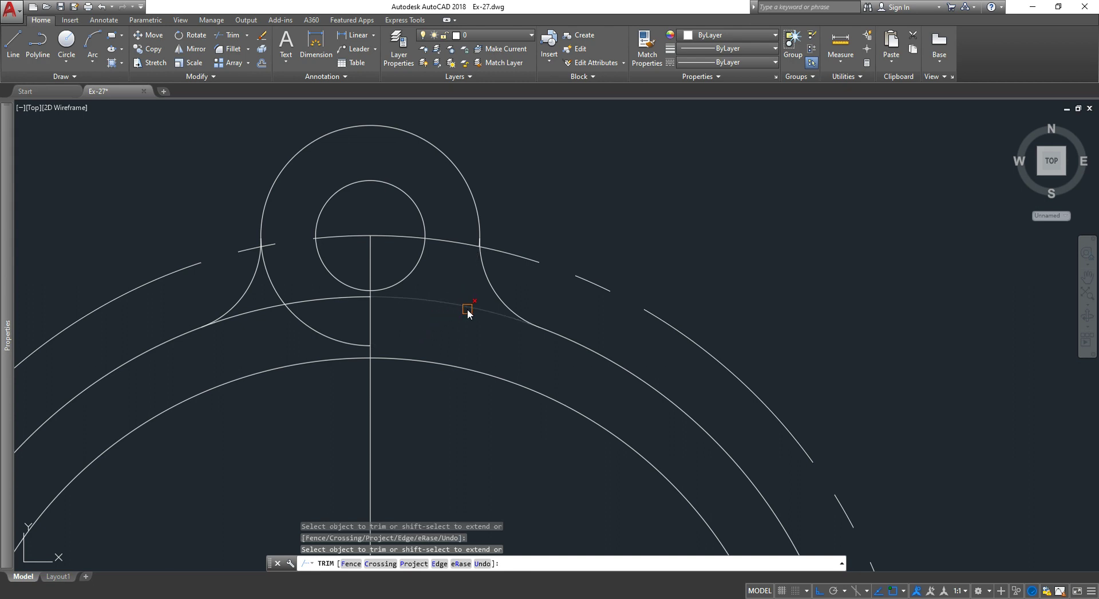
click(300, 310)
click(298, 305)
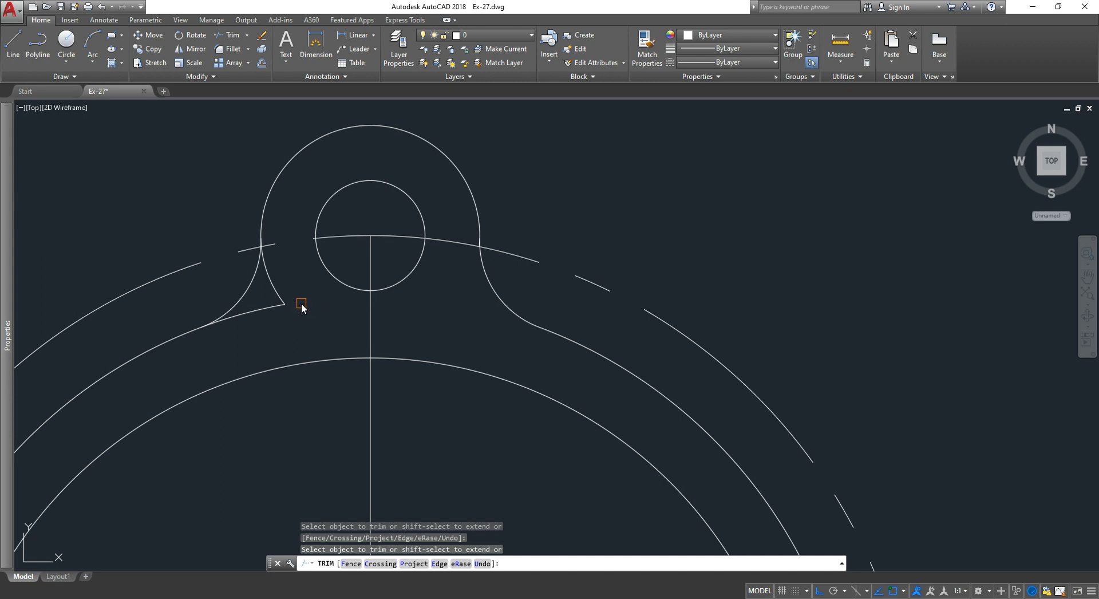
click(275, 291)
click(265, 308)
scroll(294, 307, down, 3)
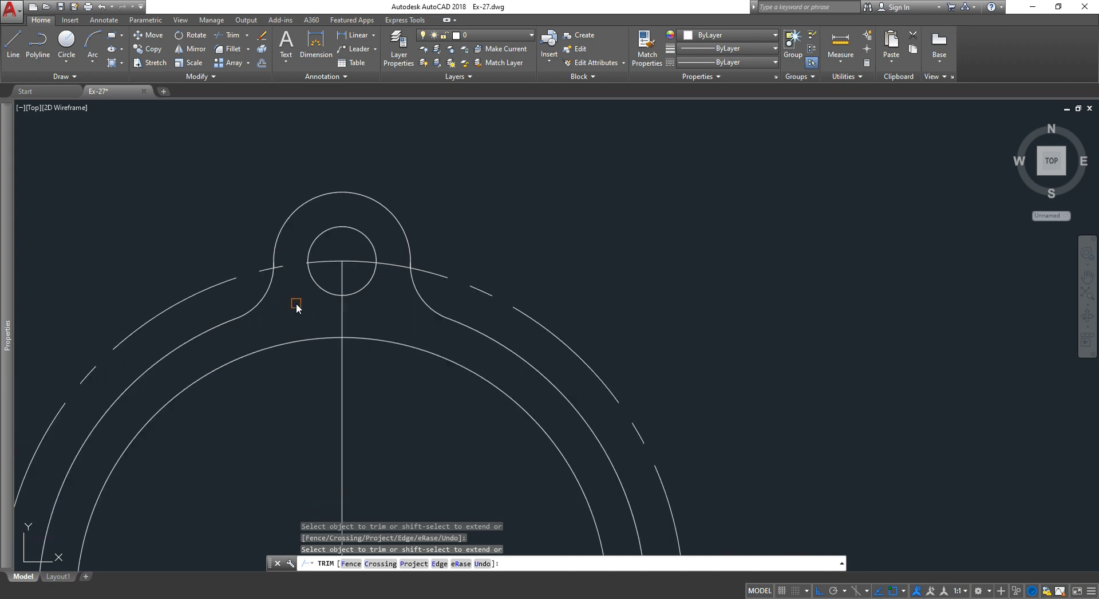
scroll(296, 305, down, 2)
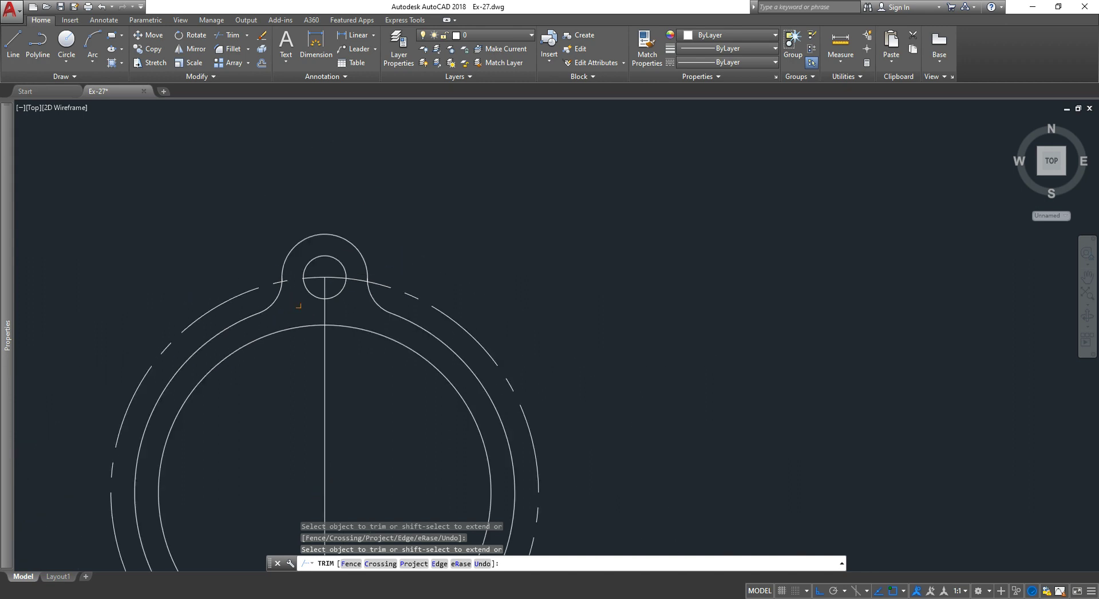
scroll(297, 307, down, 2)
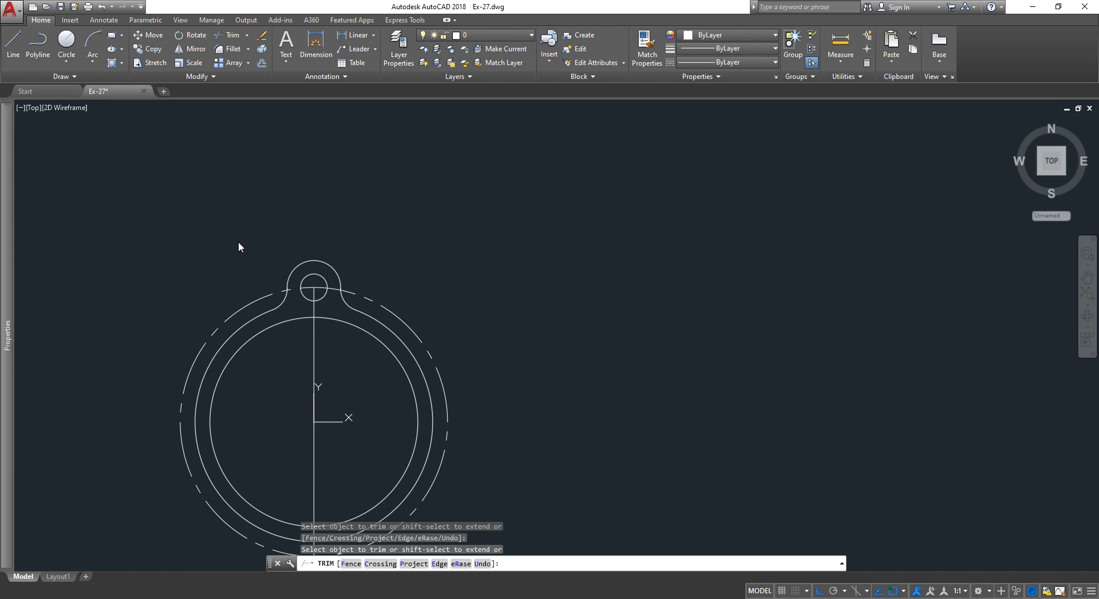
key(Escape)
key(Escape)
key(Escape)
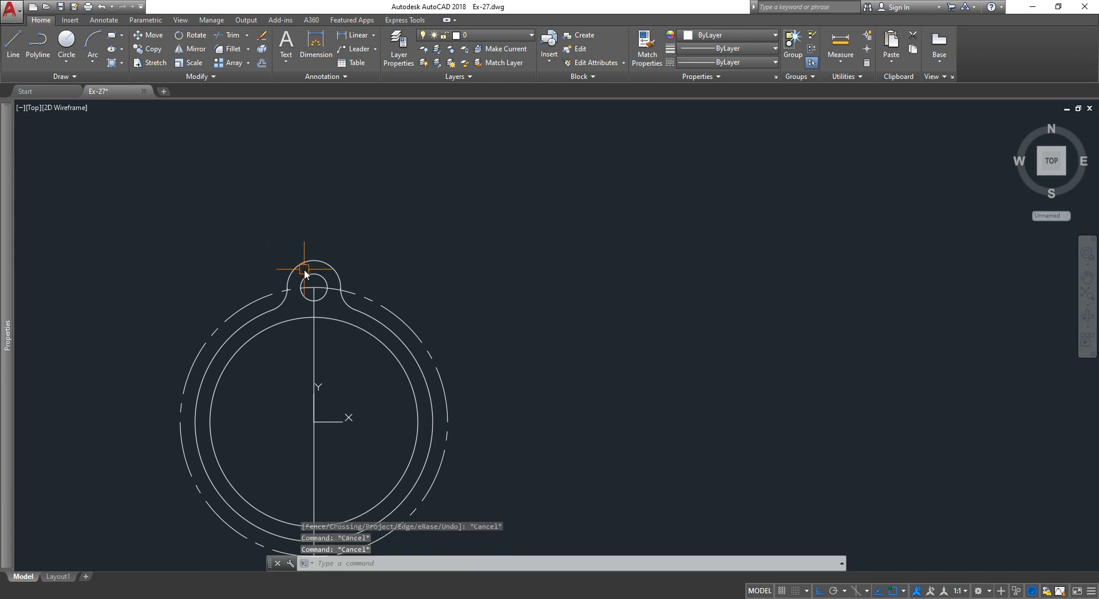
scroll(315, 271, up, 2)
click(355, 242)
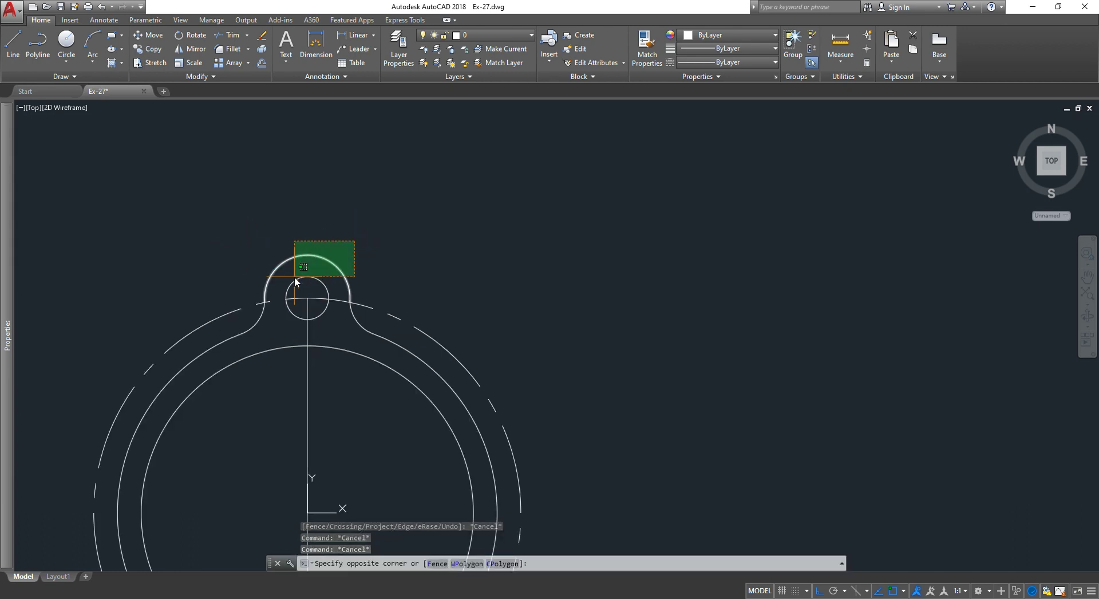
click(294, 277)
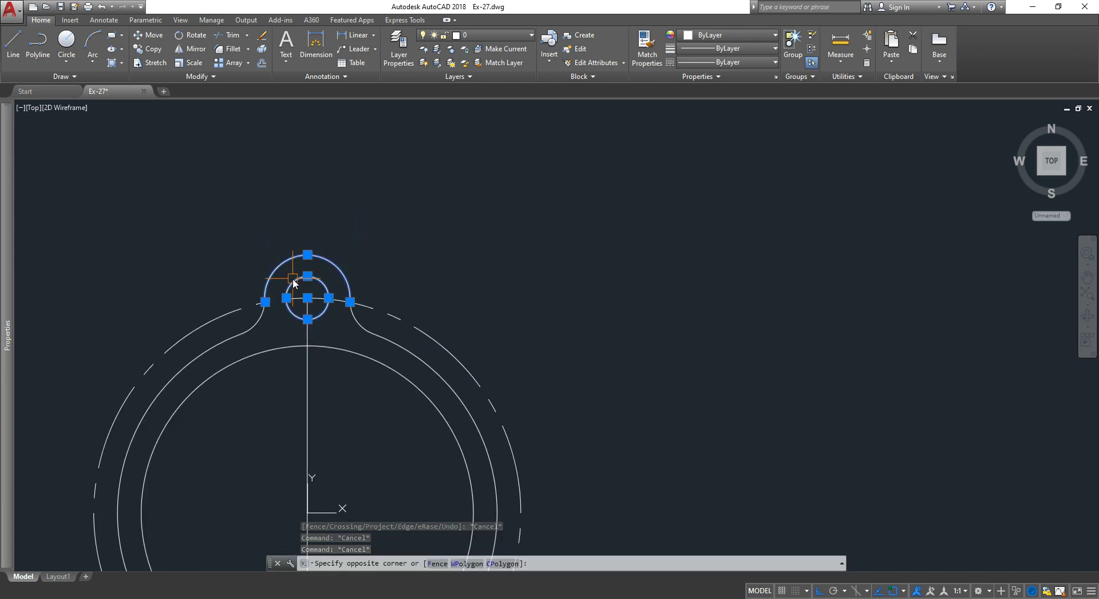
click(257, 323)
click(356, 320)
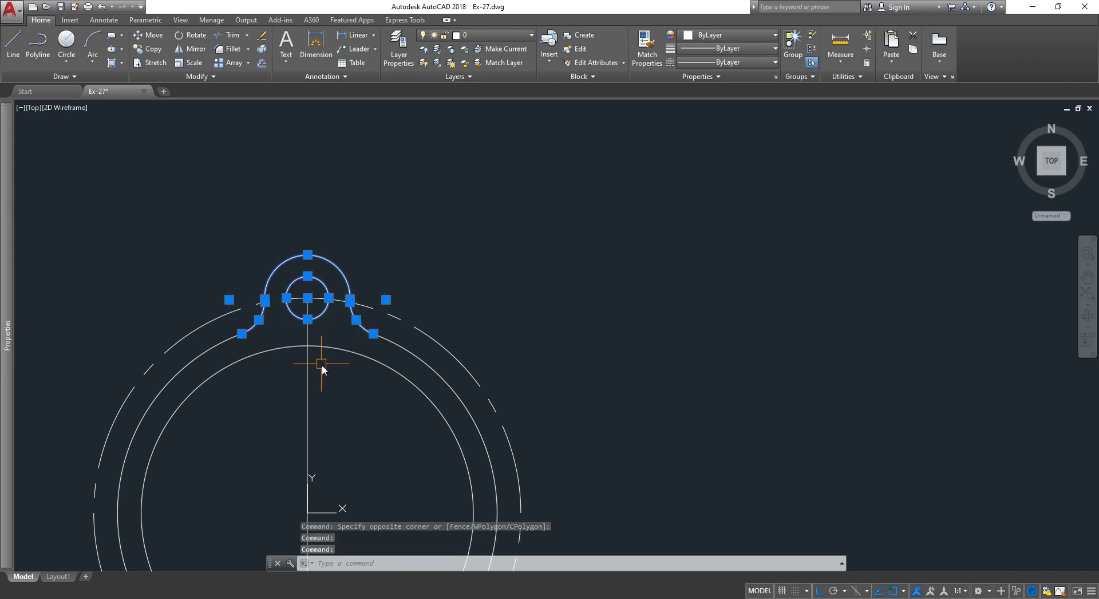
text(a)
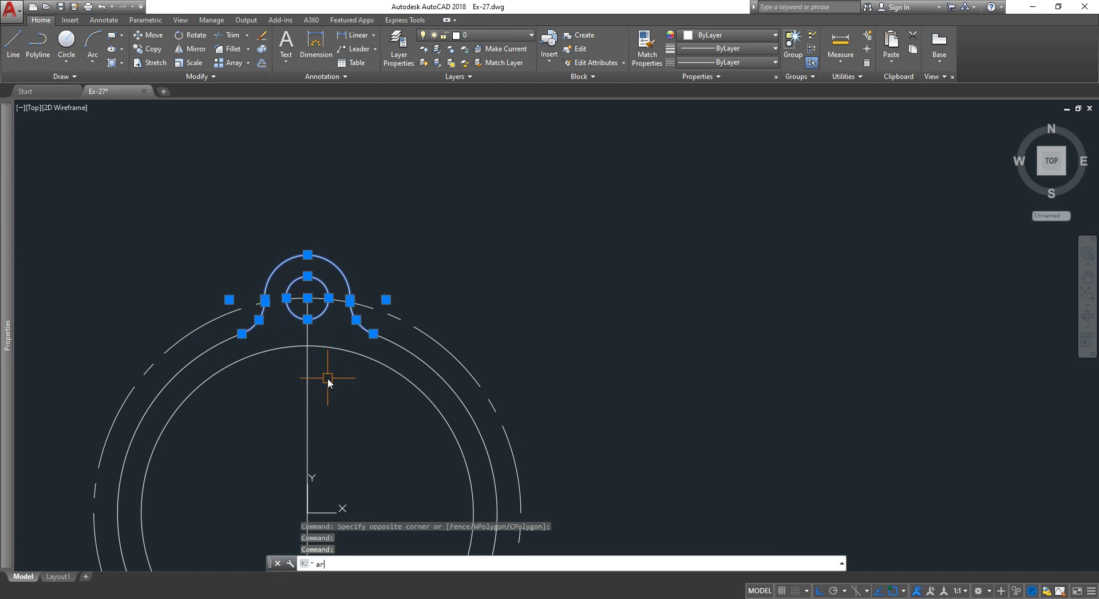
text(r)
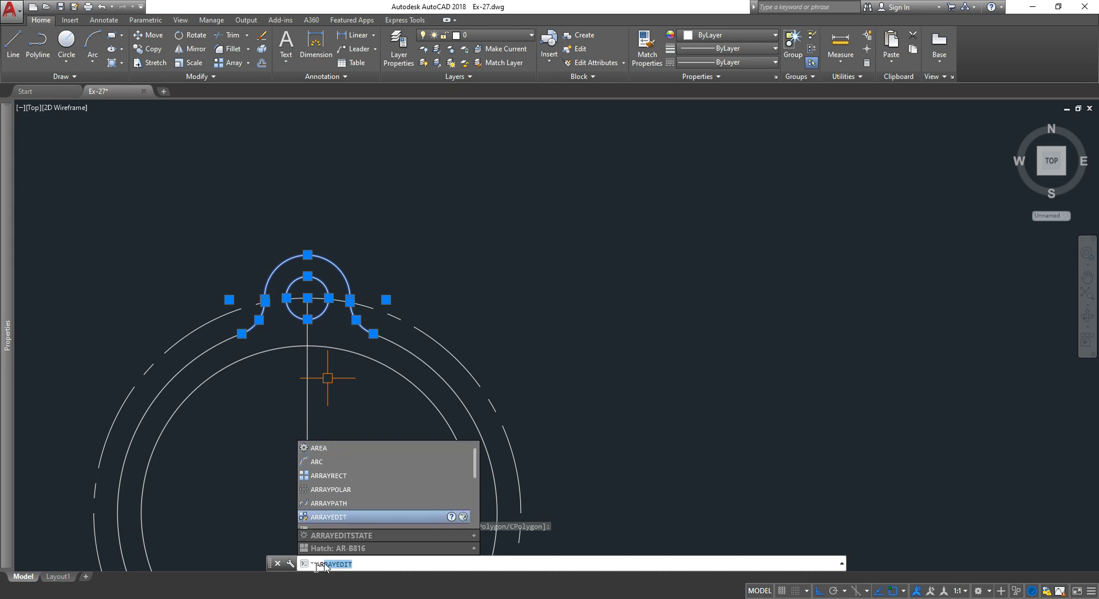
key(Return)
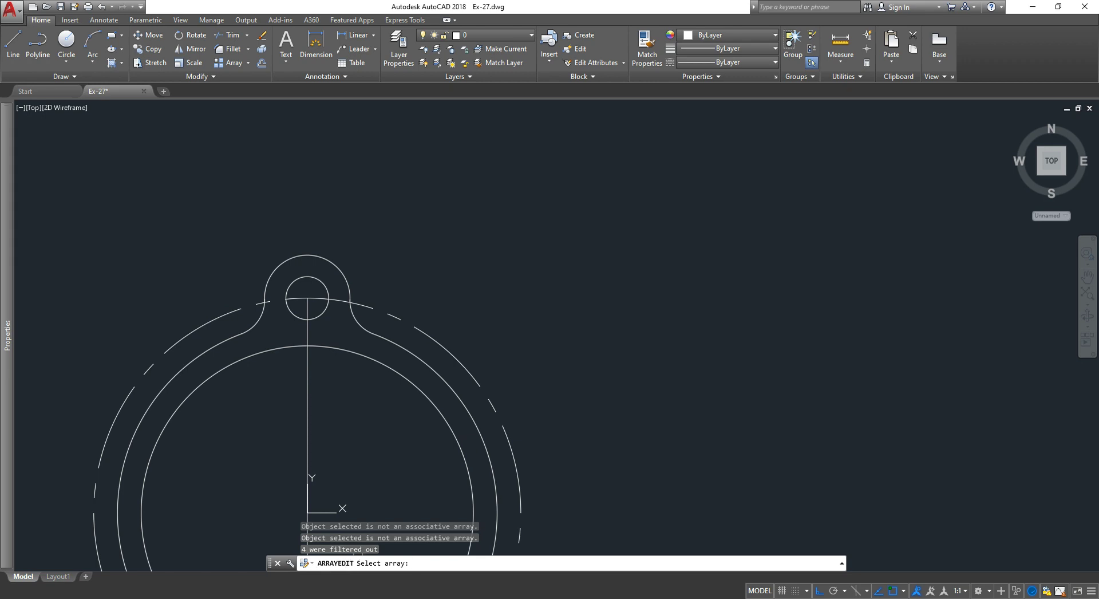
key(Escape)
key(Escape)
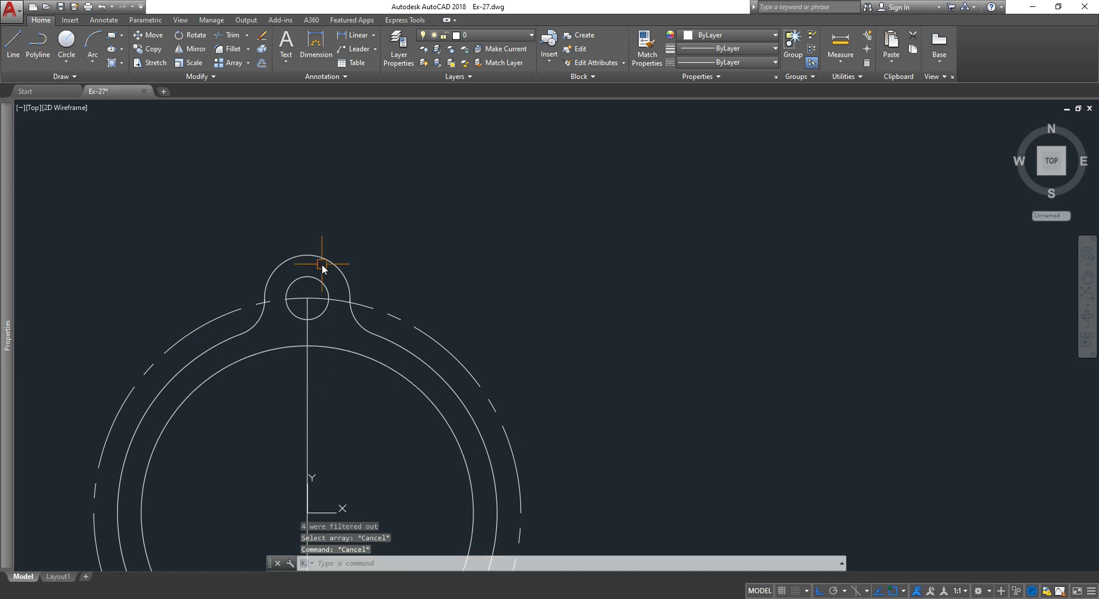
- Start an array with the lug arc, hole circle and both fillet arcs selected
text(AR)
key(Return)
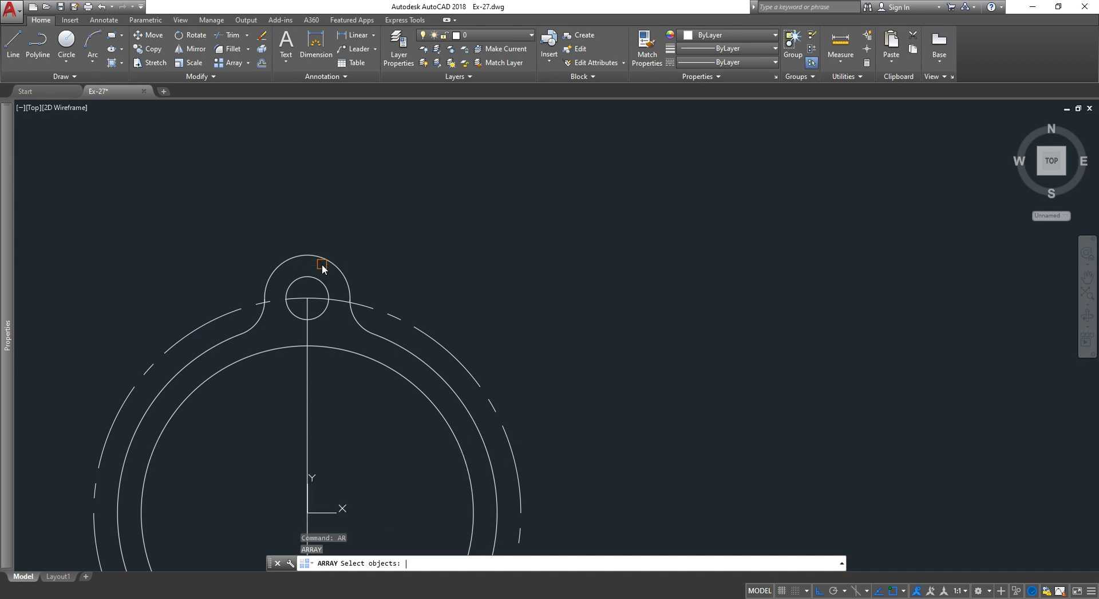
click(329, 238)
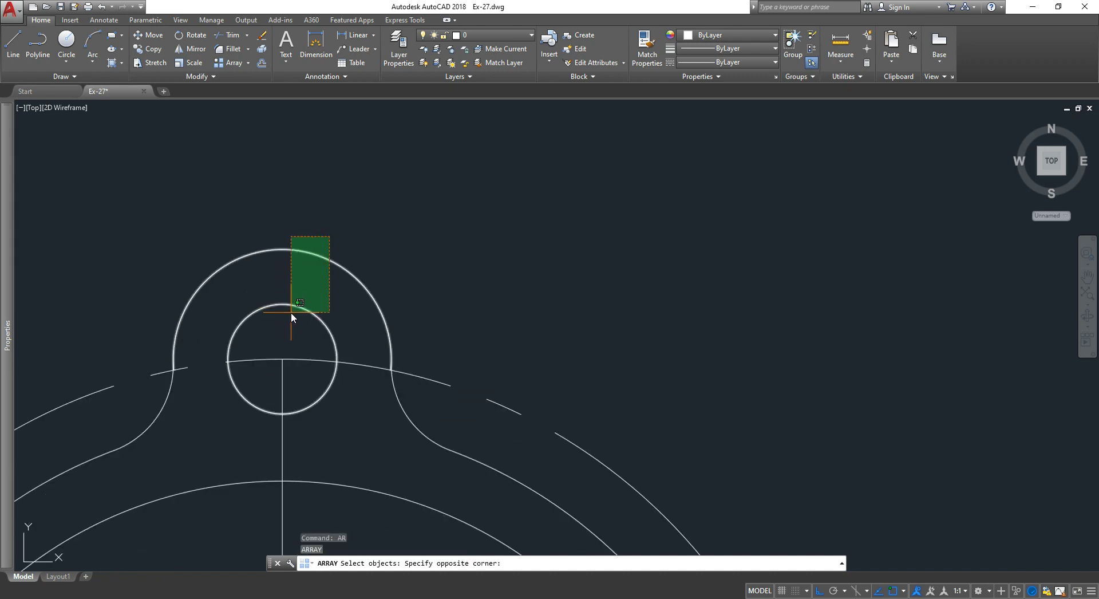
click(291, 312)
click(396, 404)
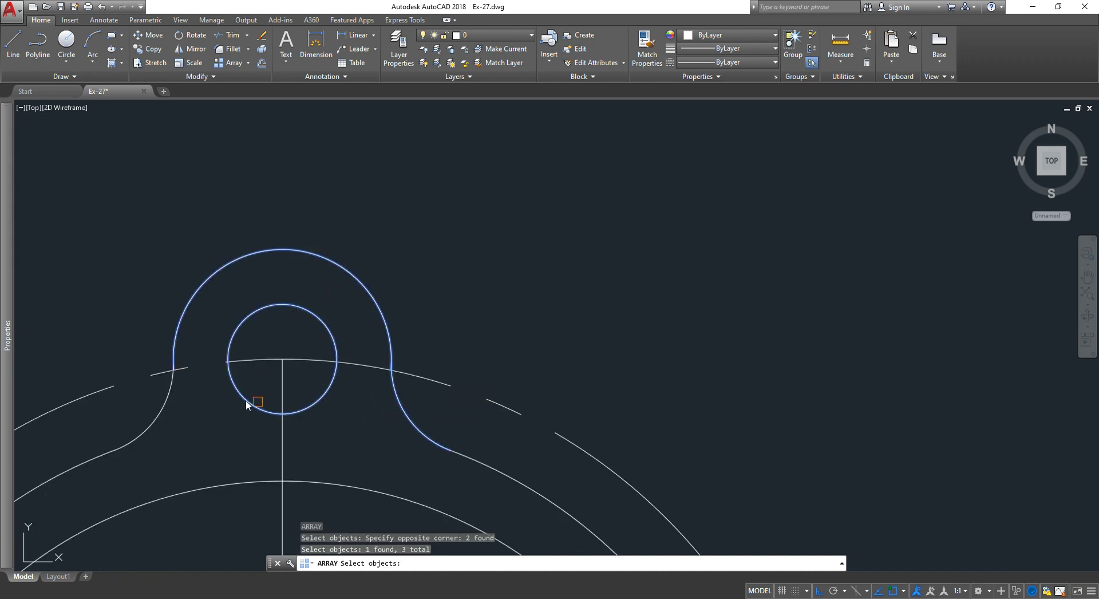
click(170, 403)
key(Return)
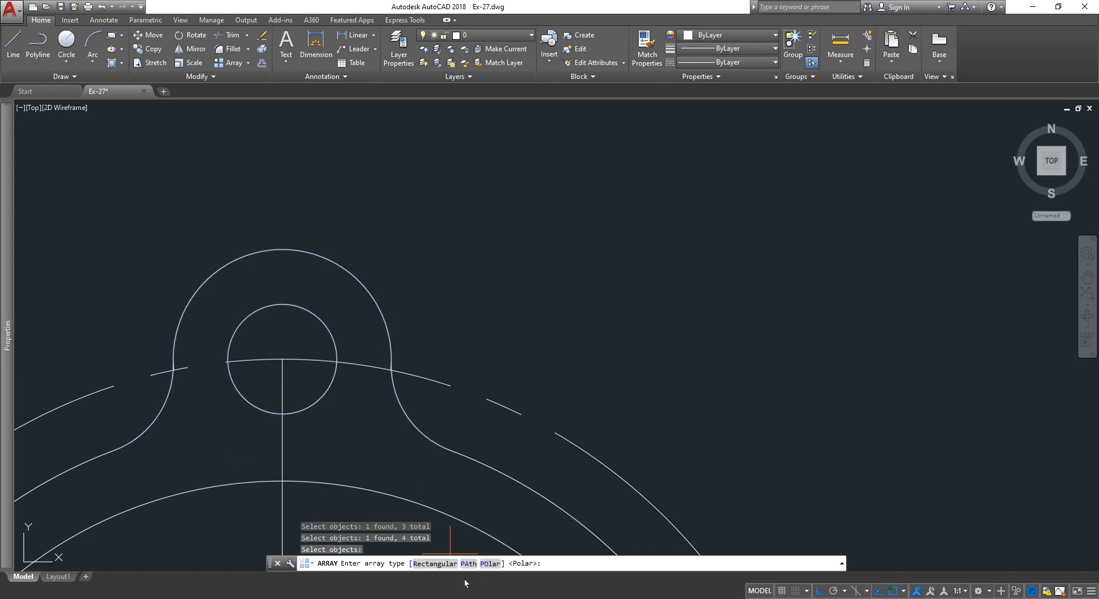
- Make it a polar array about the flange centre with 3 items
click(489, 563)
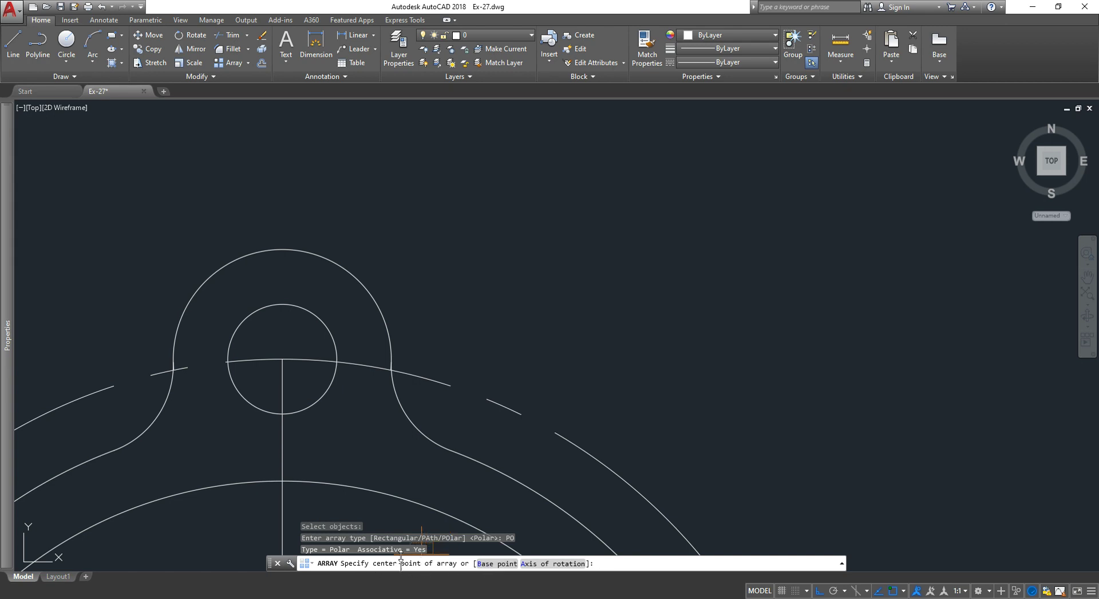
scroll(366, 458, down, 3)
middle_drag(345, 444, 412, 268)
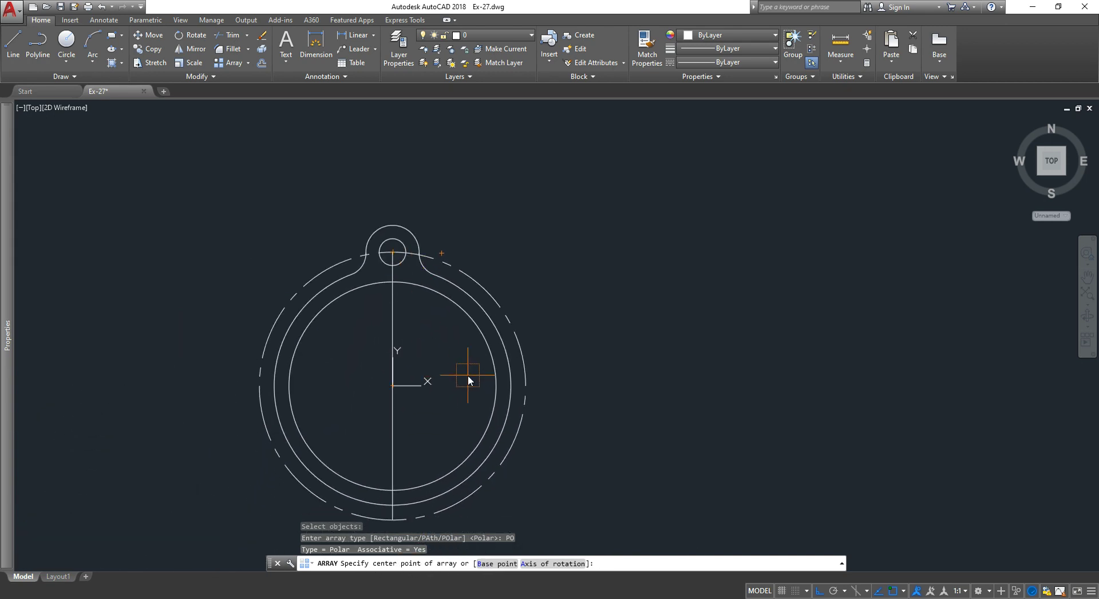
click(397, 386)
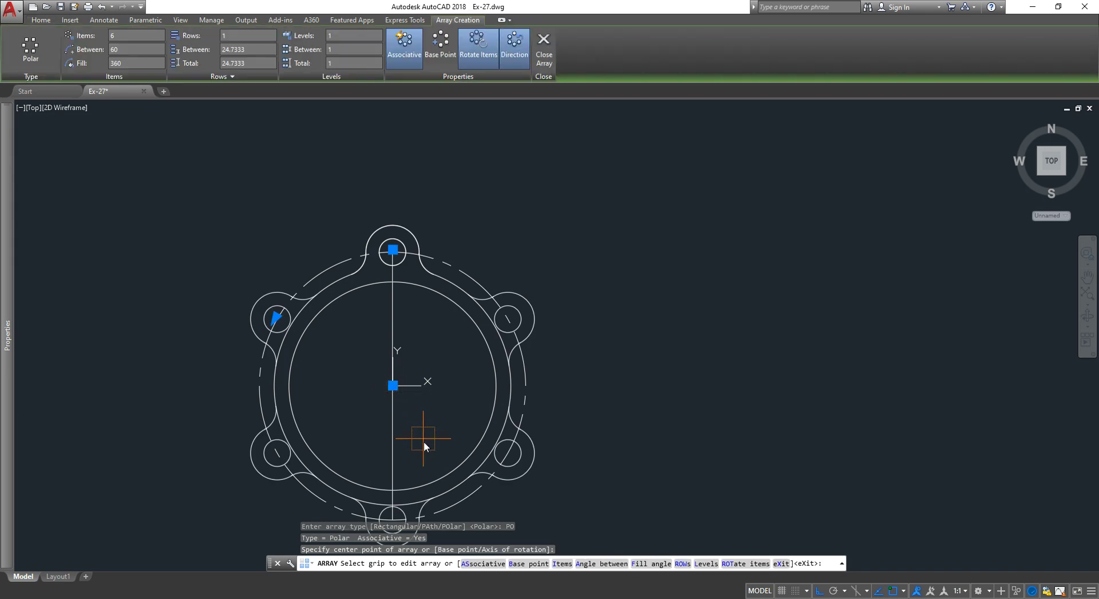
click(125, 35)
text(3)
key(Return)
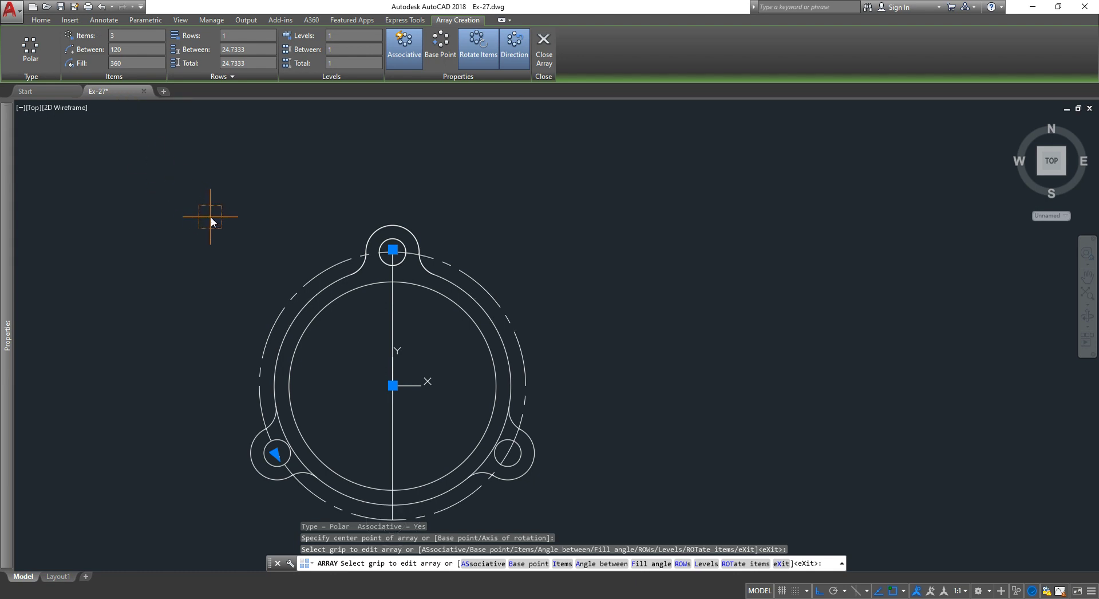
scroll(237, 243, down, 1)
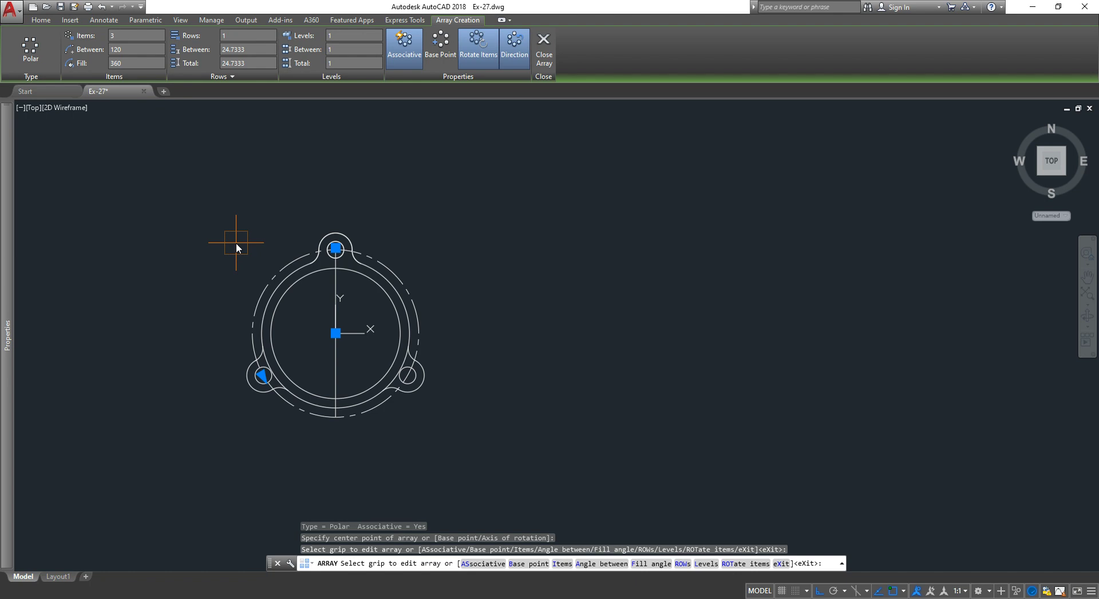
key(Return)
- Trim the ring arcs inside the left and right lower lugs
scroll(273, 348, up, 4)
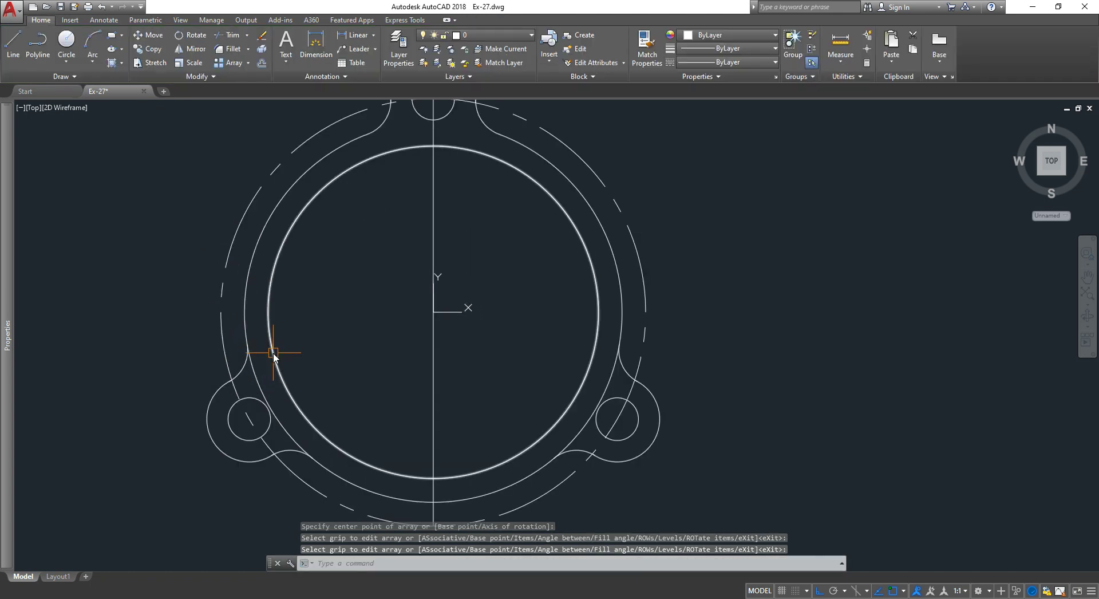
text(tr)
key(Return)
key(Return)
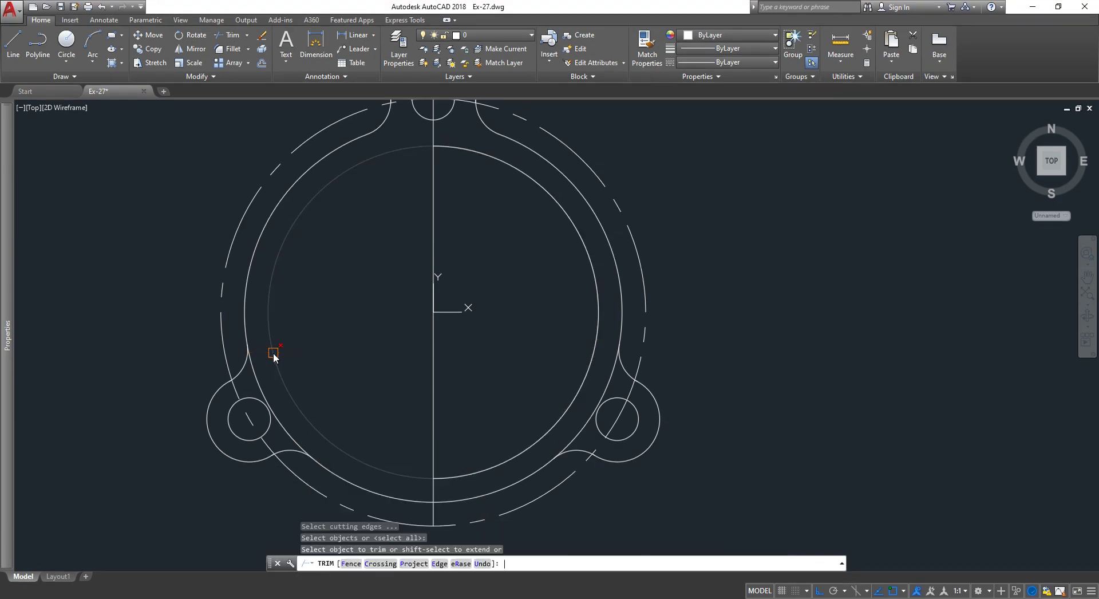
scroll(250, 371, up, 2)
click(250, 371)
scroll(255, 375, down, 2)
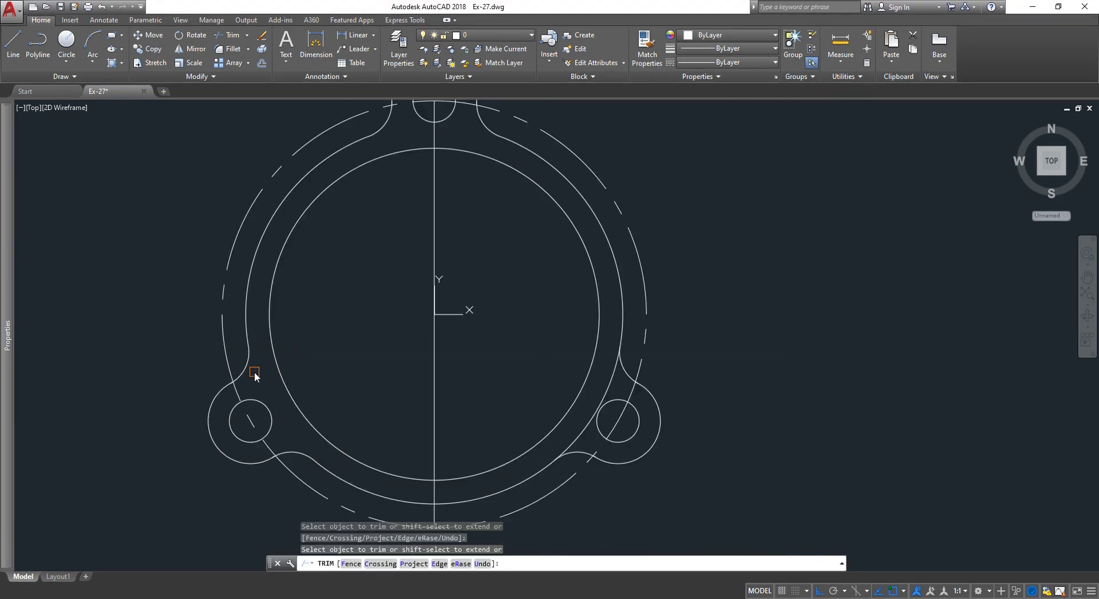
click(582, 437)
scroll(582, 425, down, 2)
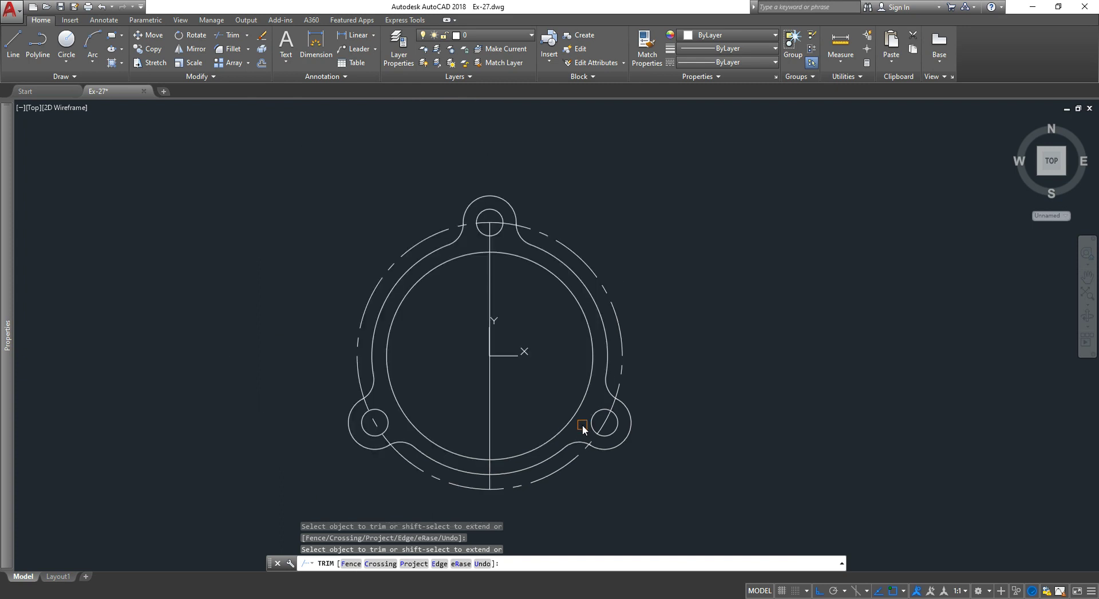
key(Escape)
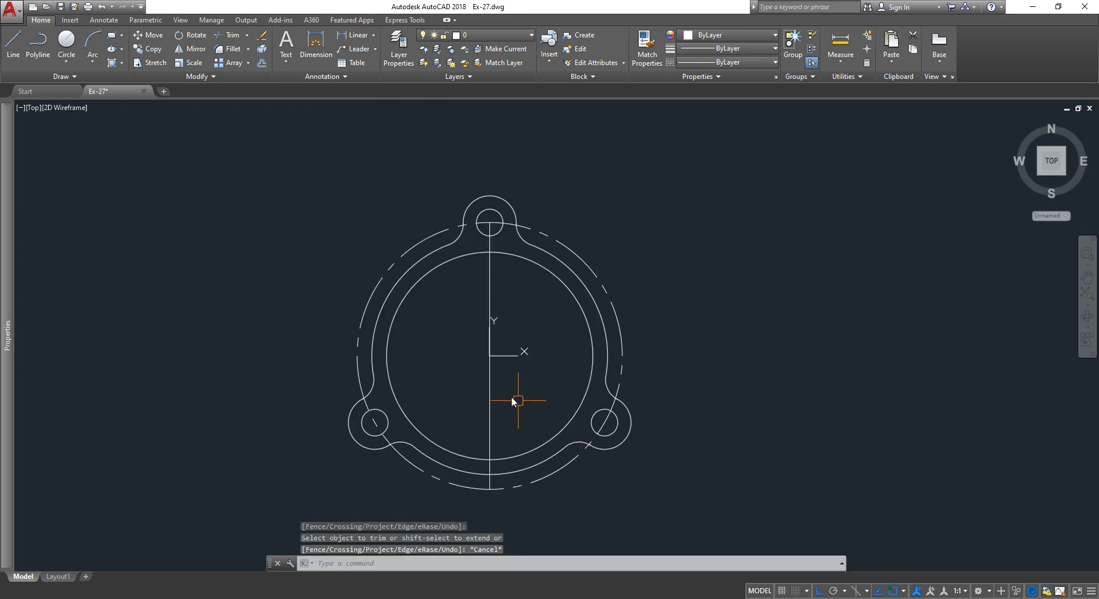
key(Escape)
- Stretch the vertical line's ends above the top lug and below the flange
click(490, 385)
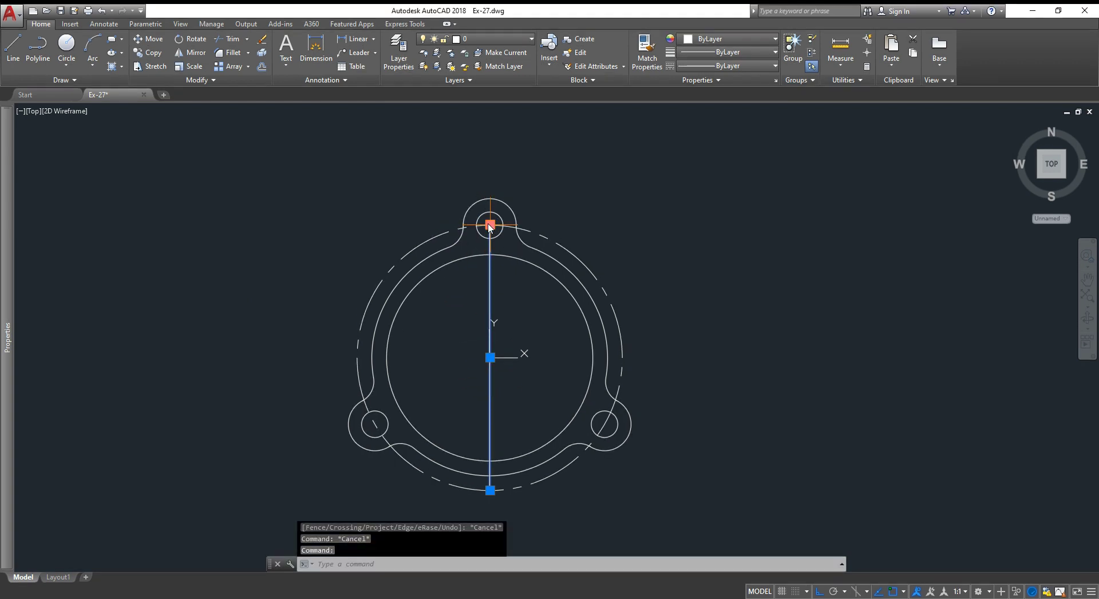
click(490, 224)
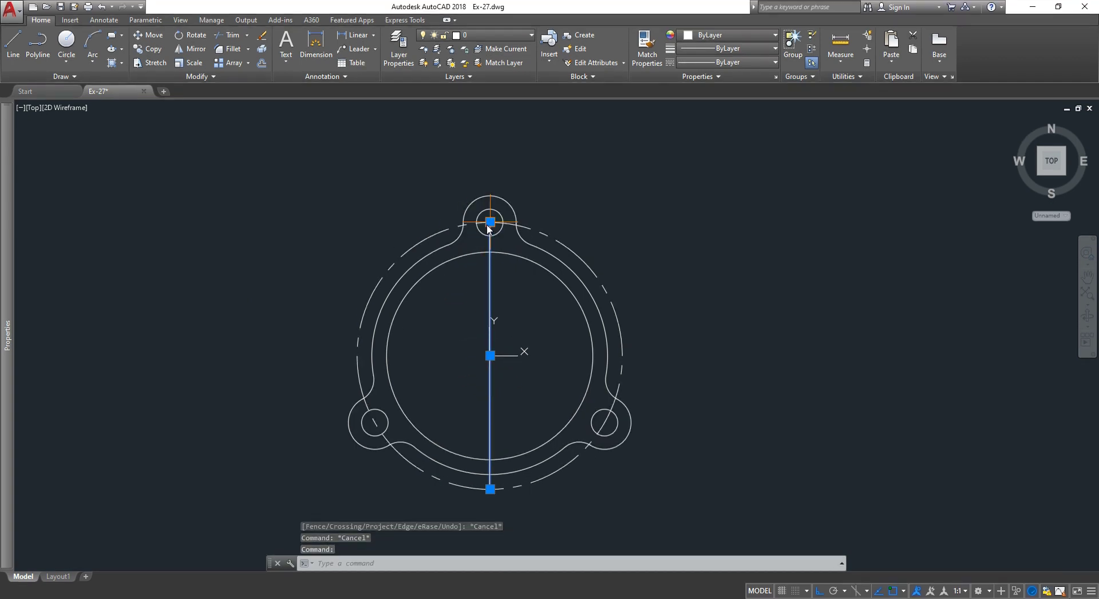
click(480, 169)
click(490, 488)
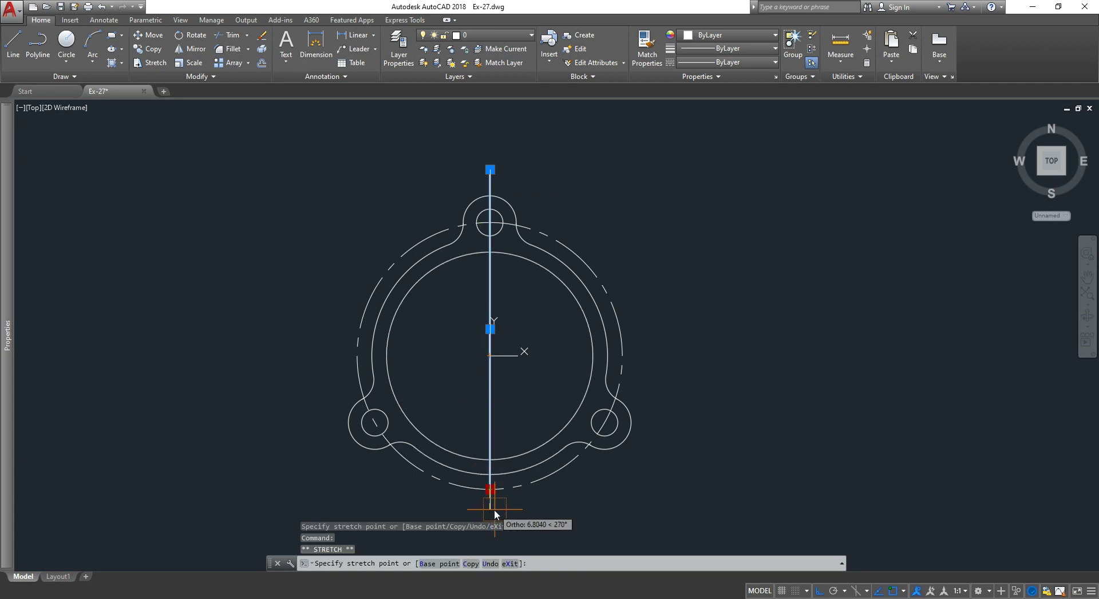
middle_drag(493, 510, 506, 400)
click(499, 417)
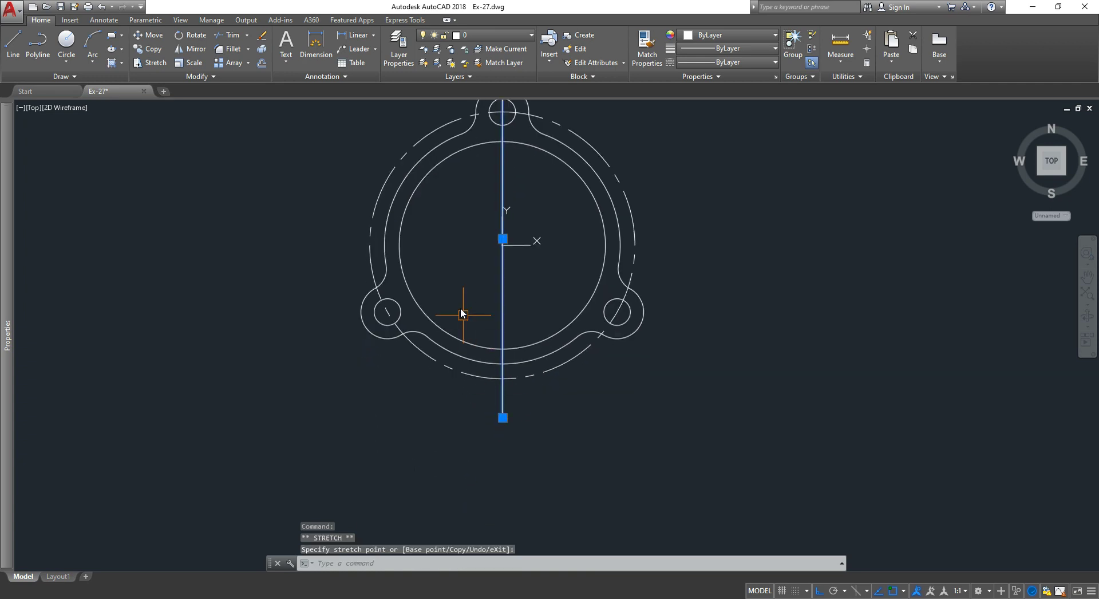
key(Escape)
- Draw a horizontal line through the centre and stretch both ends past the flange
text(l)
key(Return)
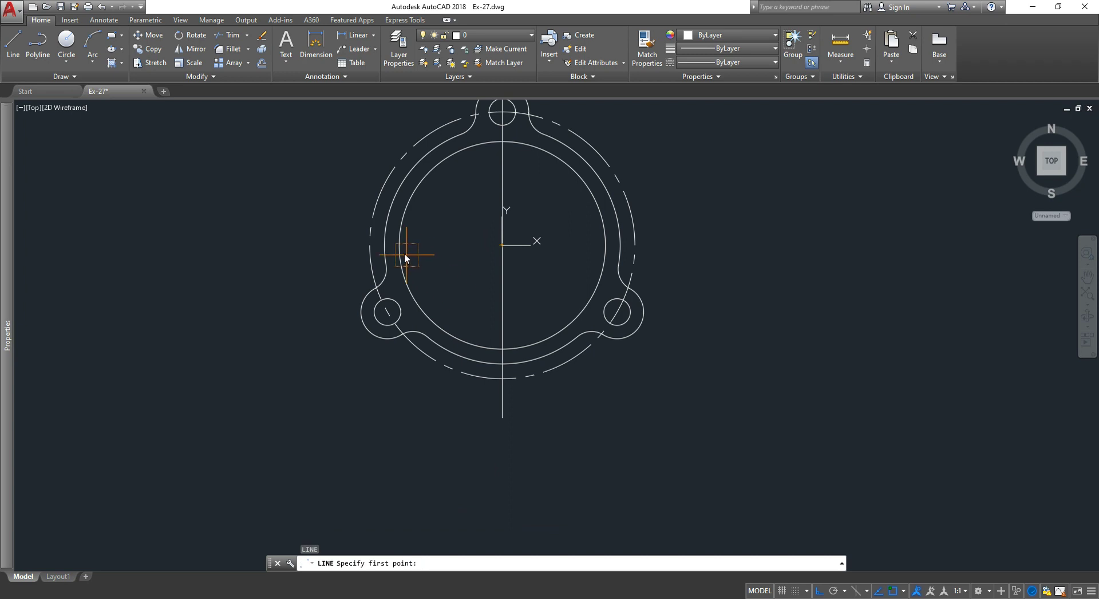
click(385, 245)
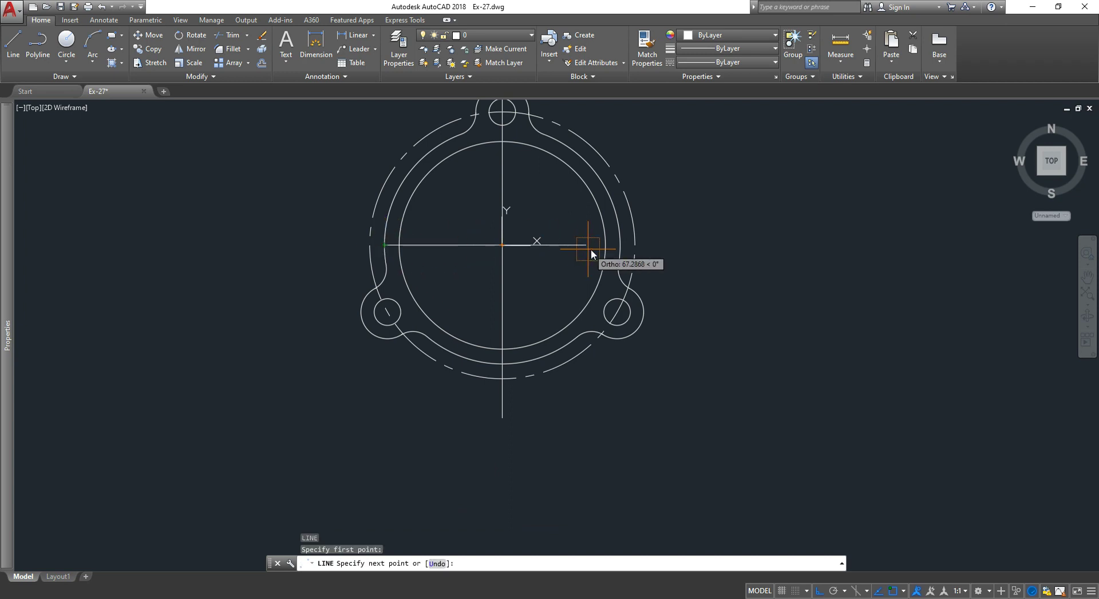
click(635, 245)
key(Escape)
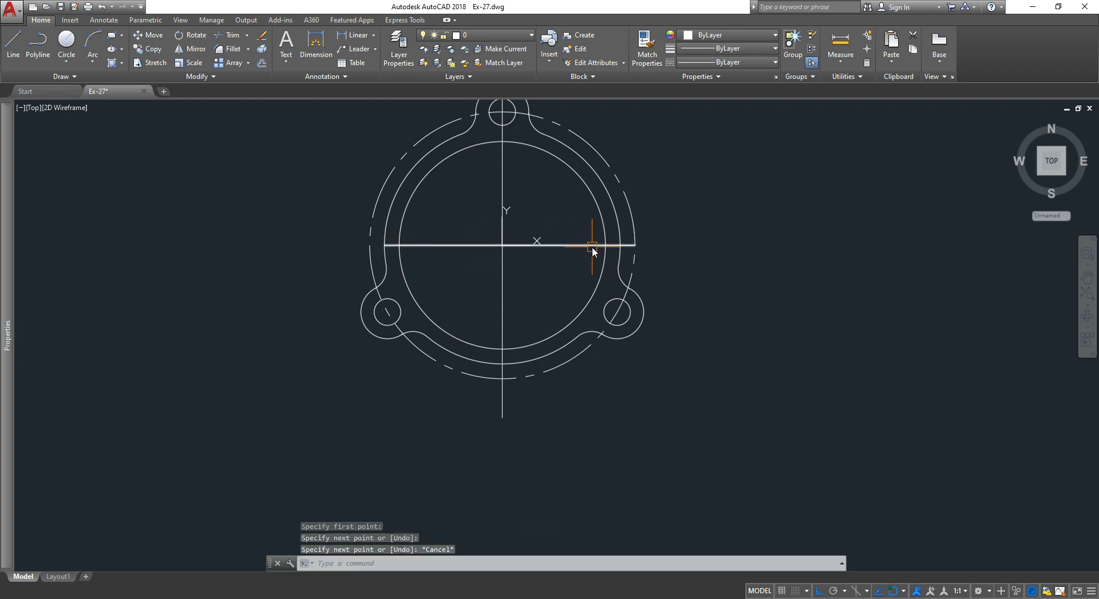
click(617, 247)
click(635, 245)
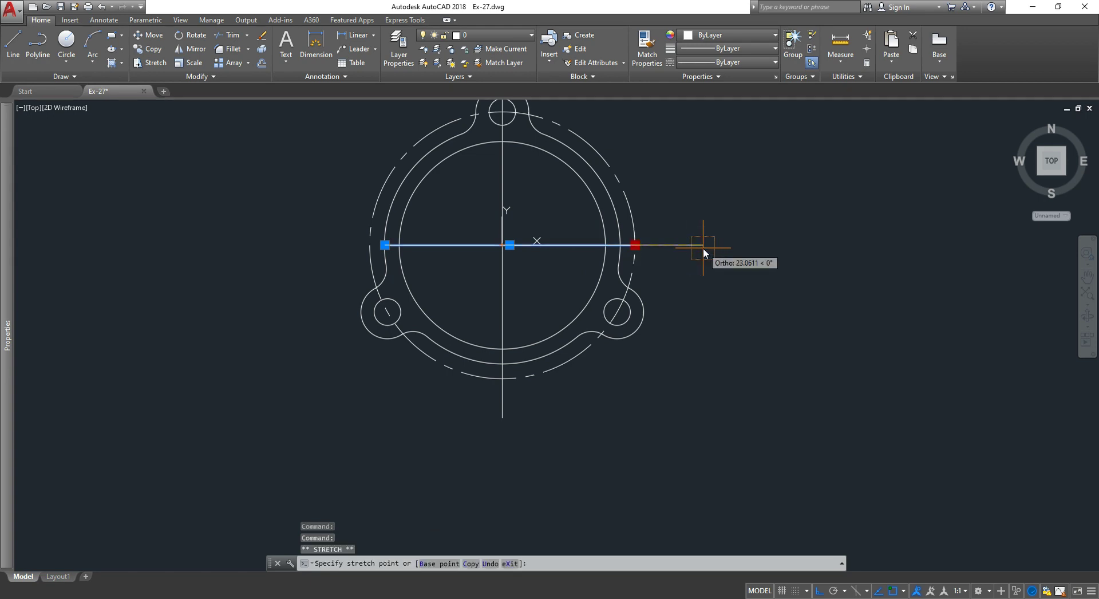
click(689, 247)
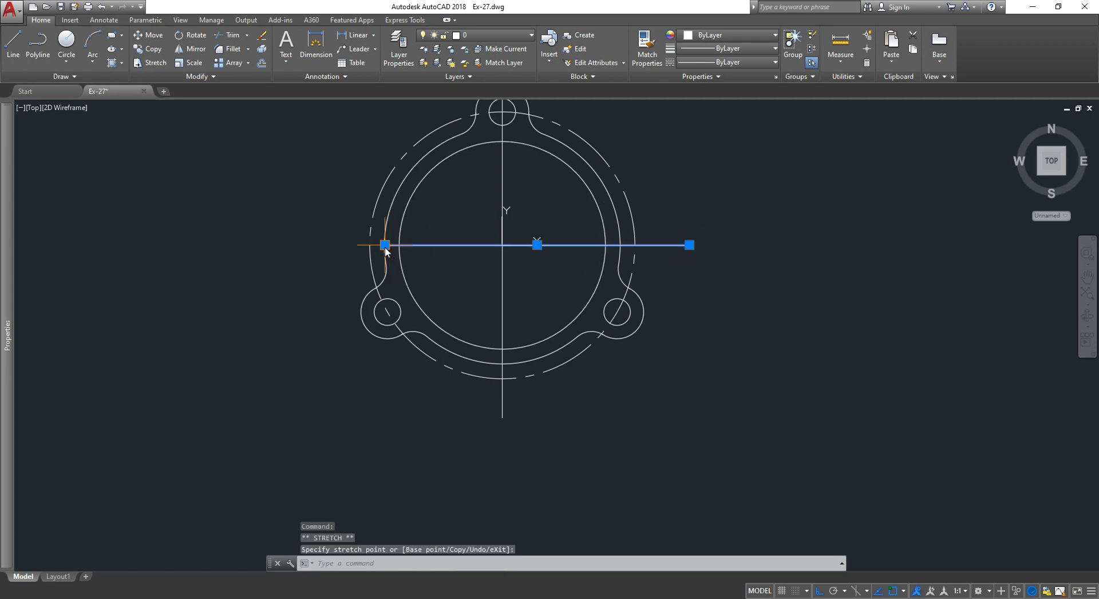
click(324, 245)
scroll(458, 253, down, 2)
- Use Match Properties (MA) to copy the dashed pitch circle's linetype onto the horizontal and vertical centre lines
key(Escape)
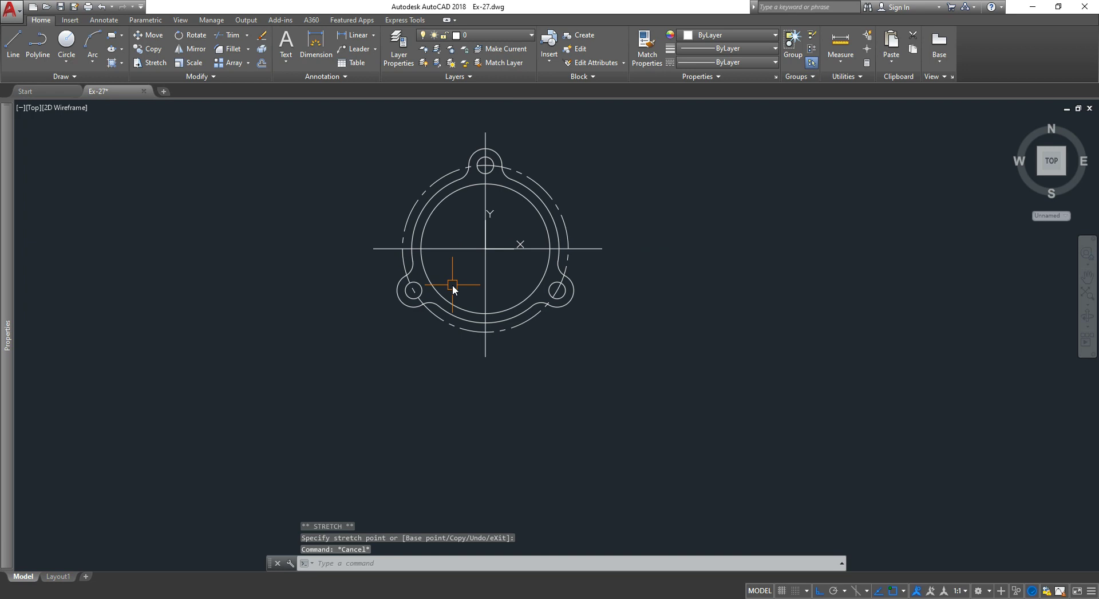
text(MA)
key(Return)
scroll(435, 312, up, 4)
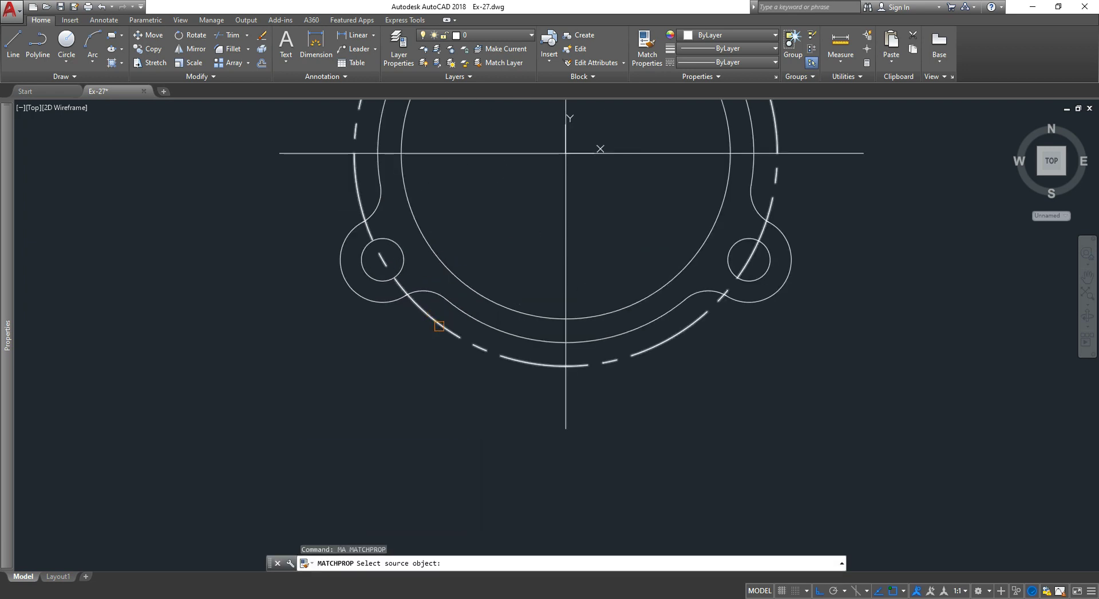
click(439, 326)
click(473, 183)
click(456, 139)
click(572, 195)
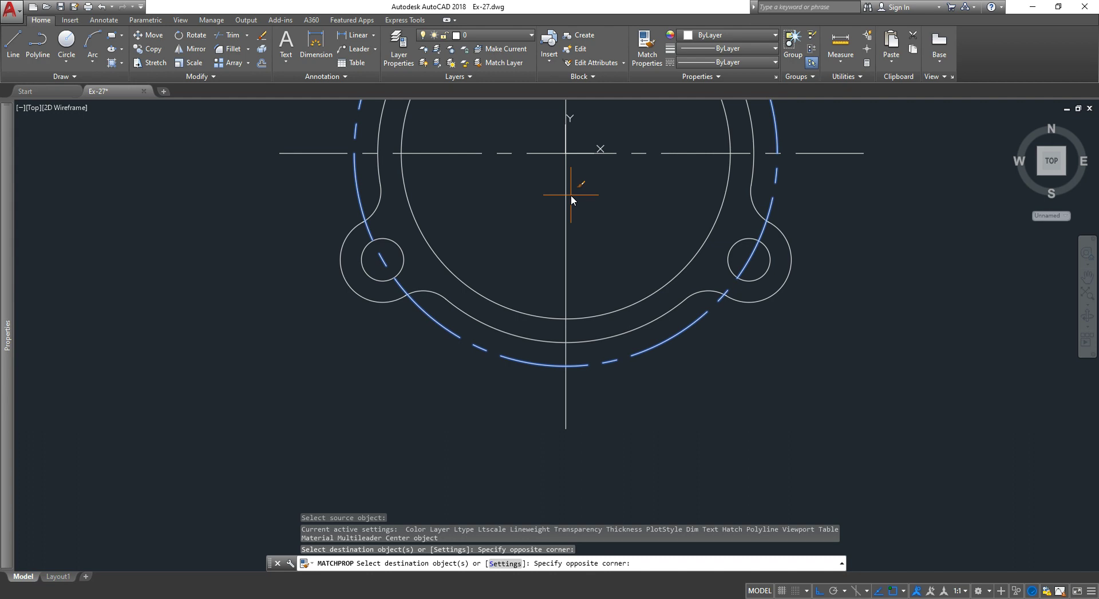
click(517, 219)
scroll(509, 236, down, 2)
scroll(510, 237, down, 2)
key(Escape)
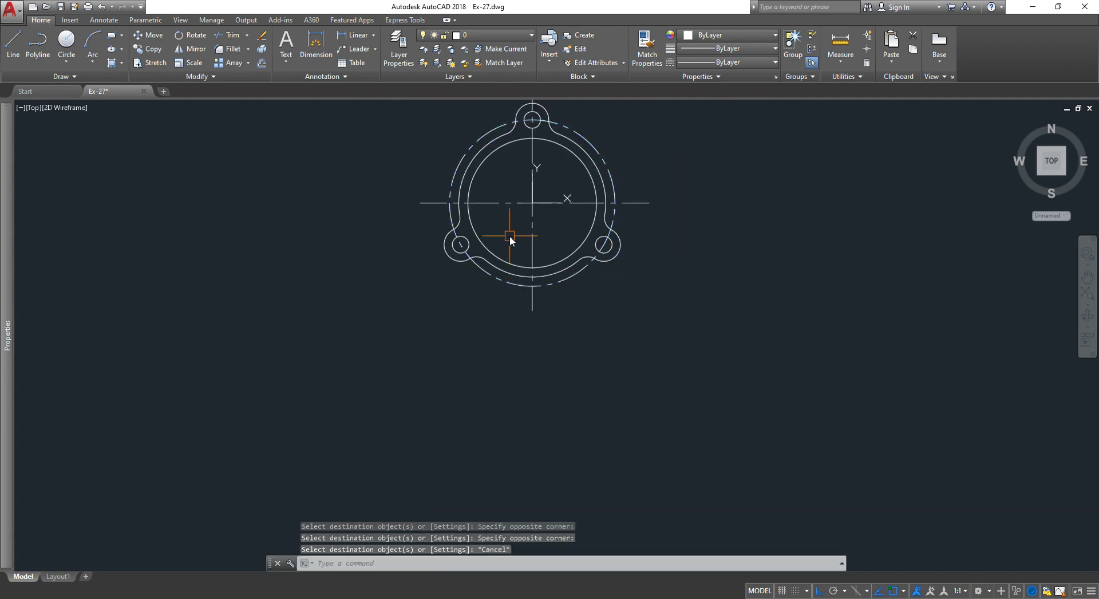
text(c)
key(Return)
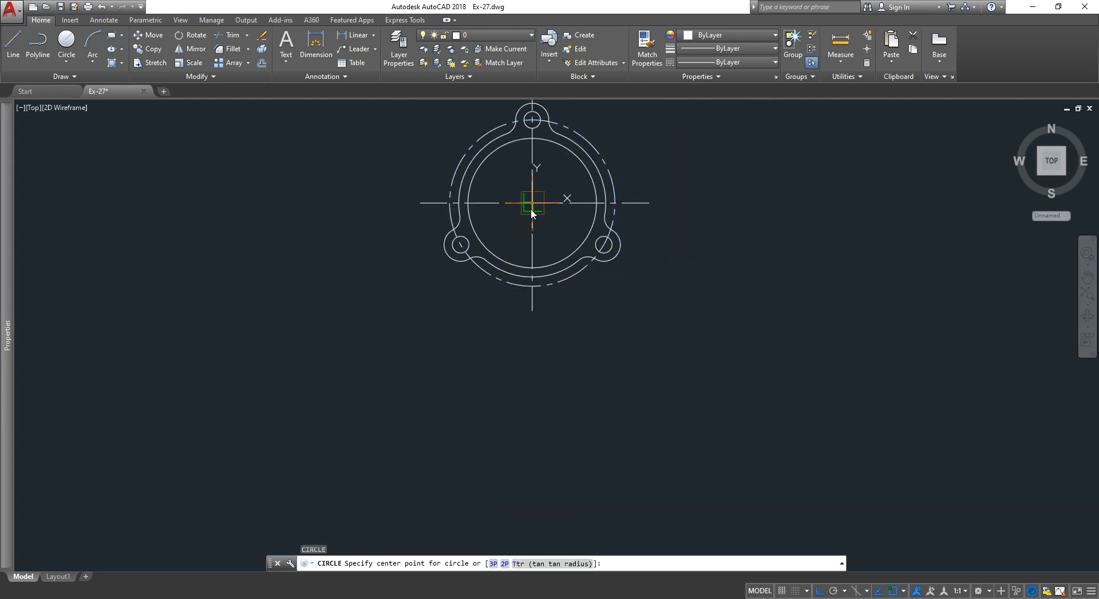
- Draw a temporary circle of radius 58.31 centred on the flange
click(531, 211)
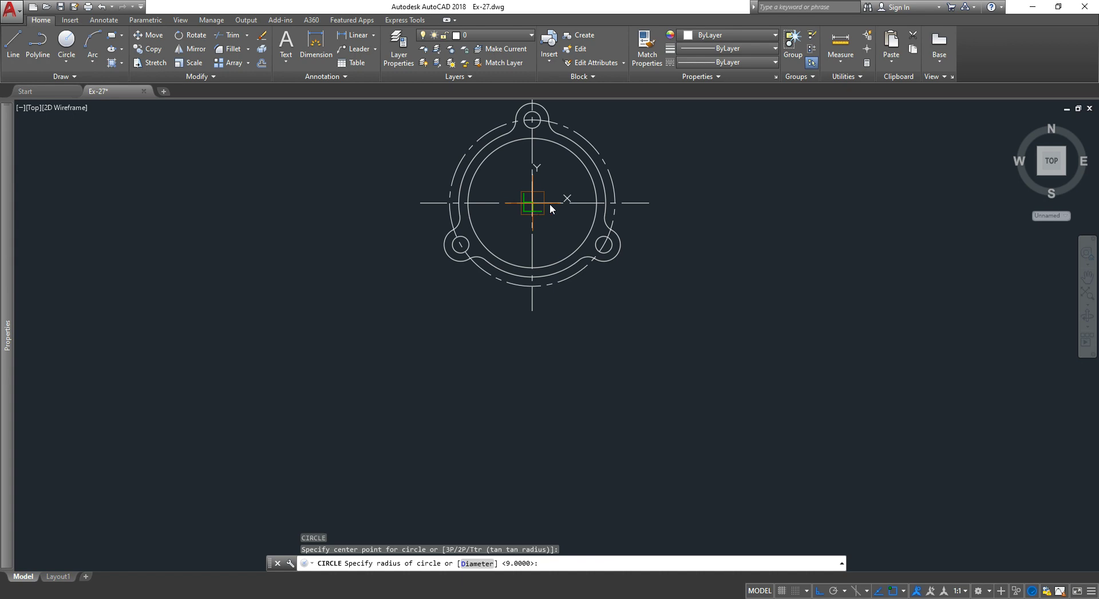
click(640, 248)
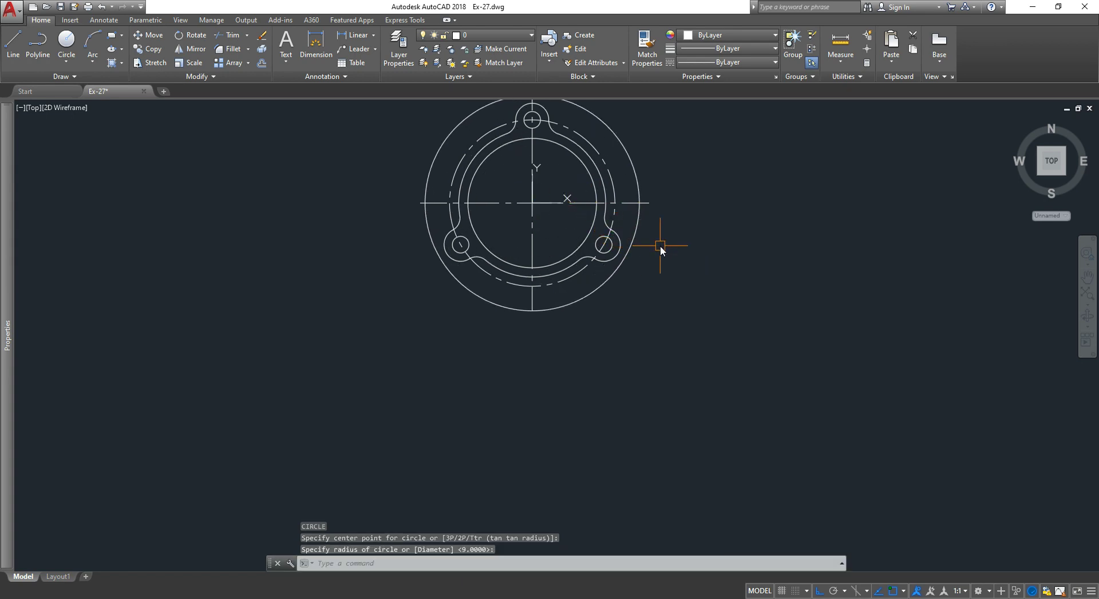
middle_drag(661, 246, 651, 323)
scroll(567, 372, up, 5)
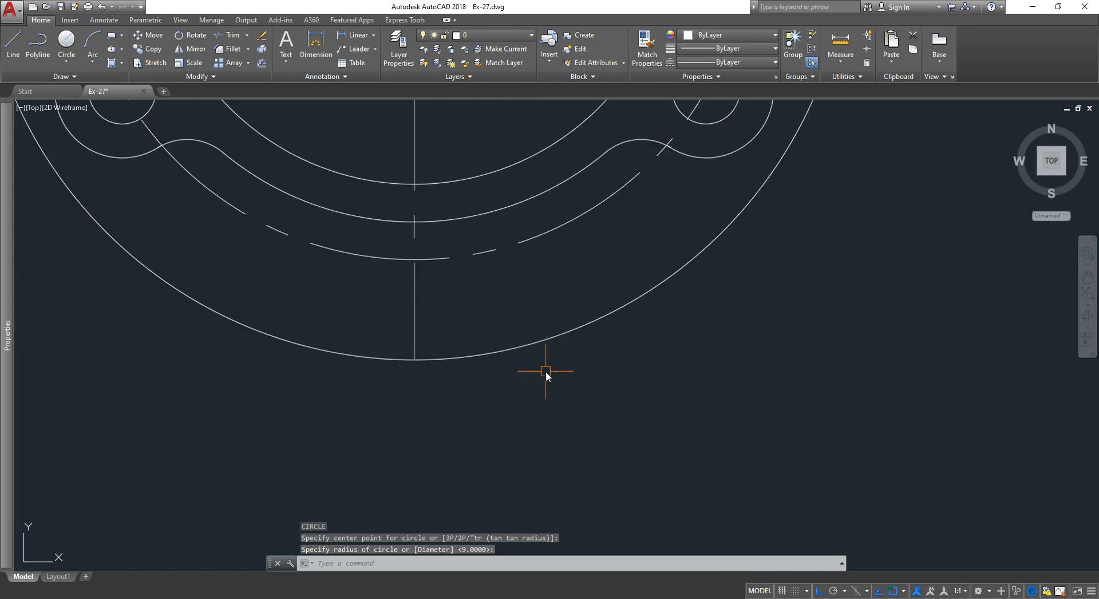
- Start Extend, then cancel it and clear a selection of the vertical centre line and circle
text(ex)
key(Return)
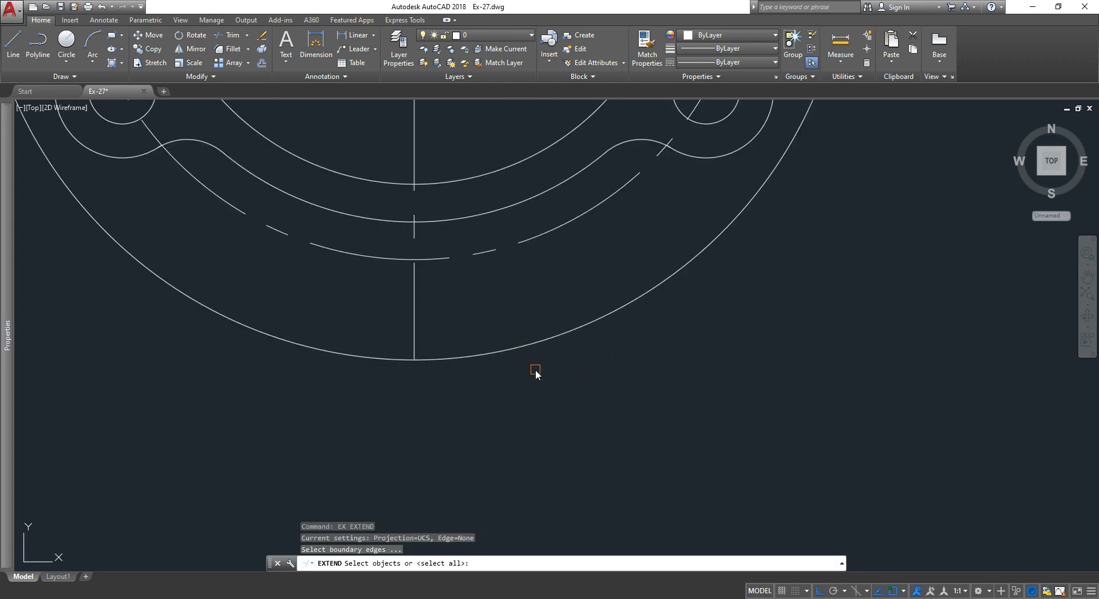
key(Escape)
key(Escape)
click(425, 323)
click(381, 364)
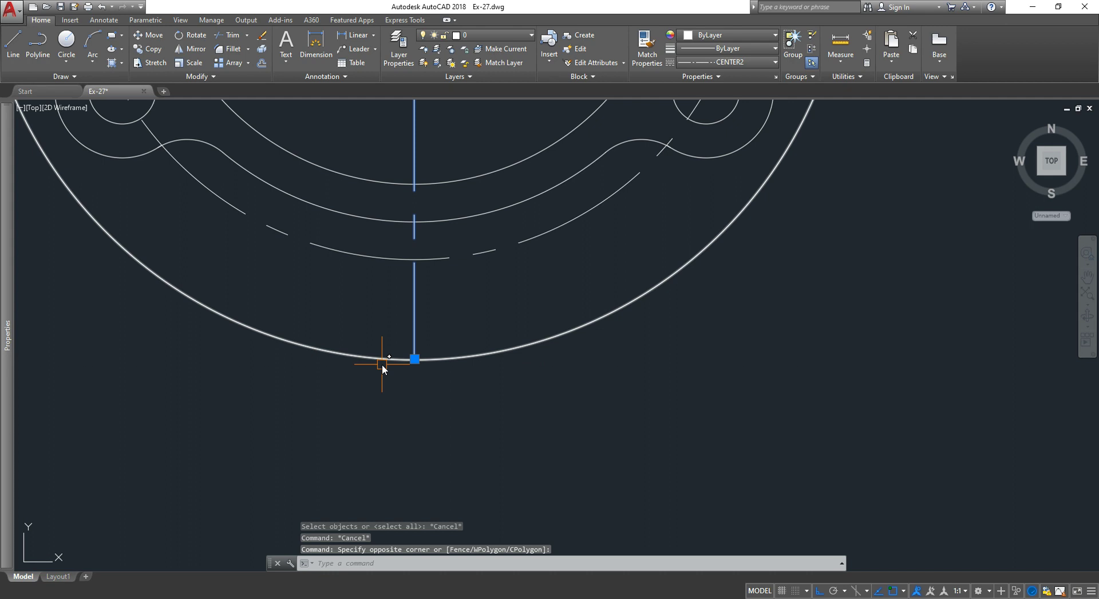
click(413, 360)
key(Escape)
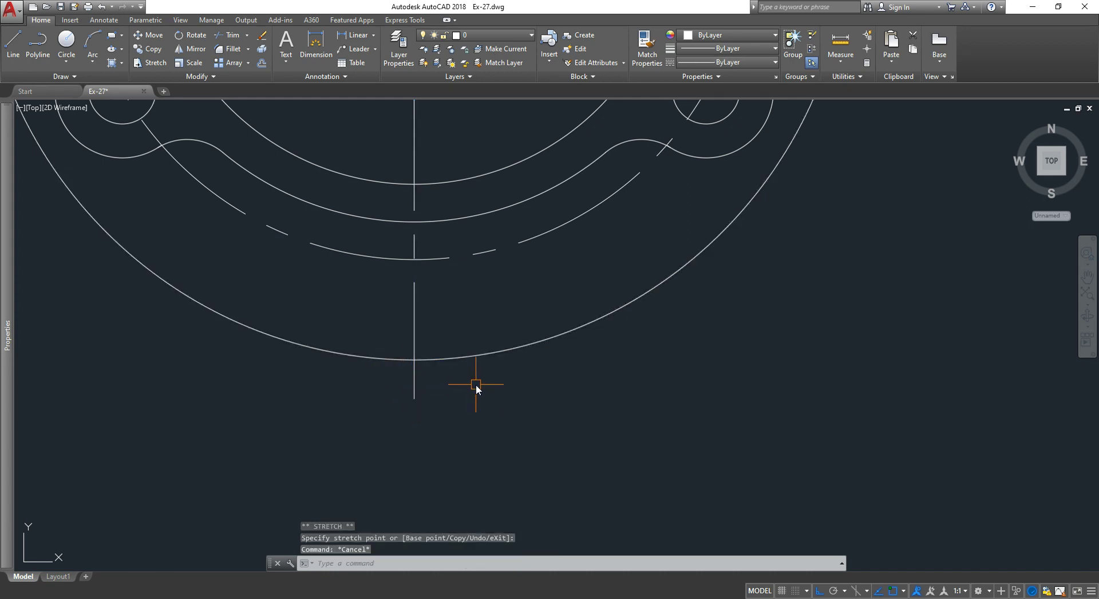
- Trim the centre lines at the temporary circle at the bottom, right and top
text(tr)
key(Return)
click(509, 348)
key(Return)
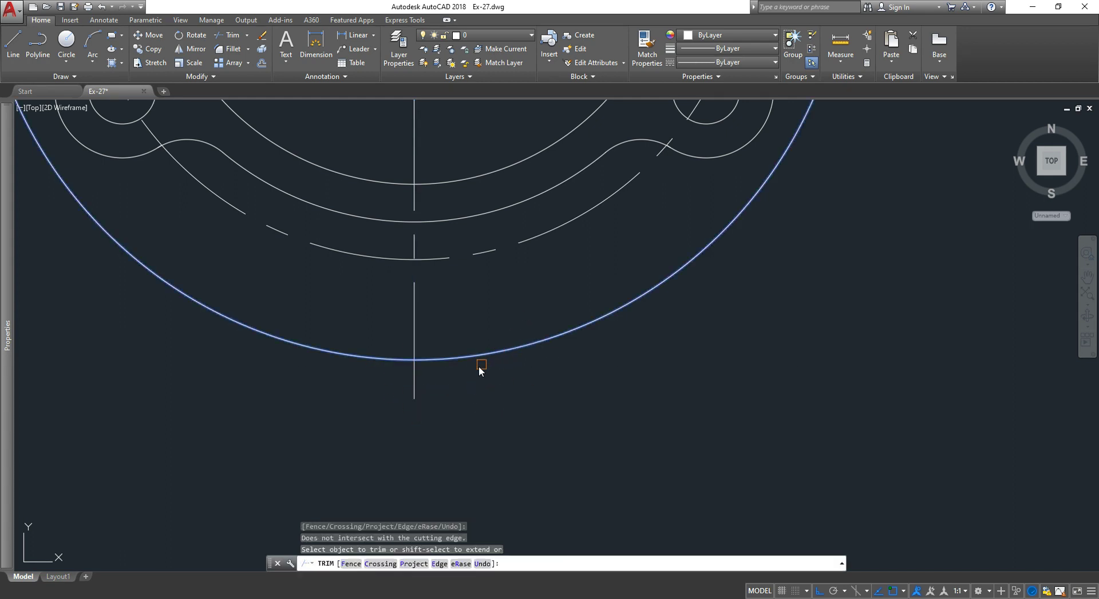
drag(455, 381, 399, 391)
scroll(518, 385, down, 5)
scroll(626, 252, up, 3)
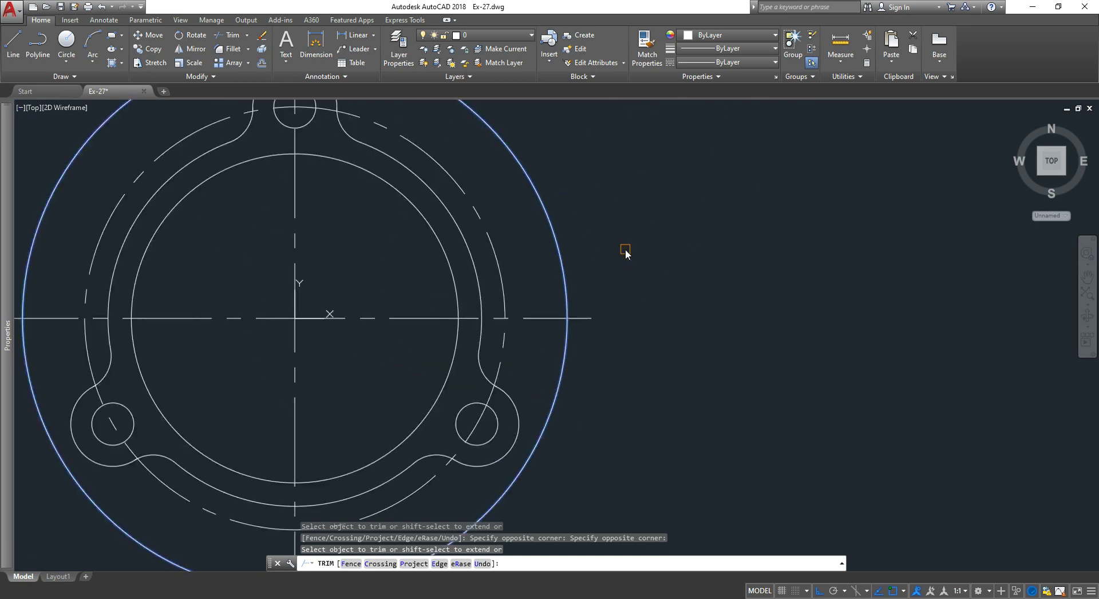
drag(626, 252, 585, 336)
scroll(595, 309, down, 5)
middle_drag(609, 284, 633, 294)
scroll(544, 269, up, 5)
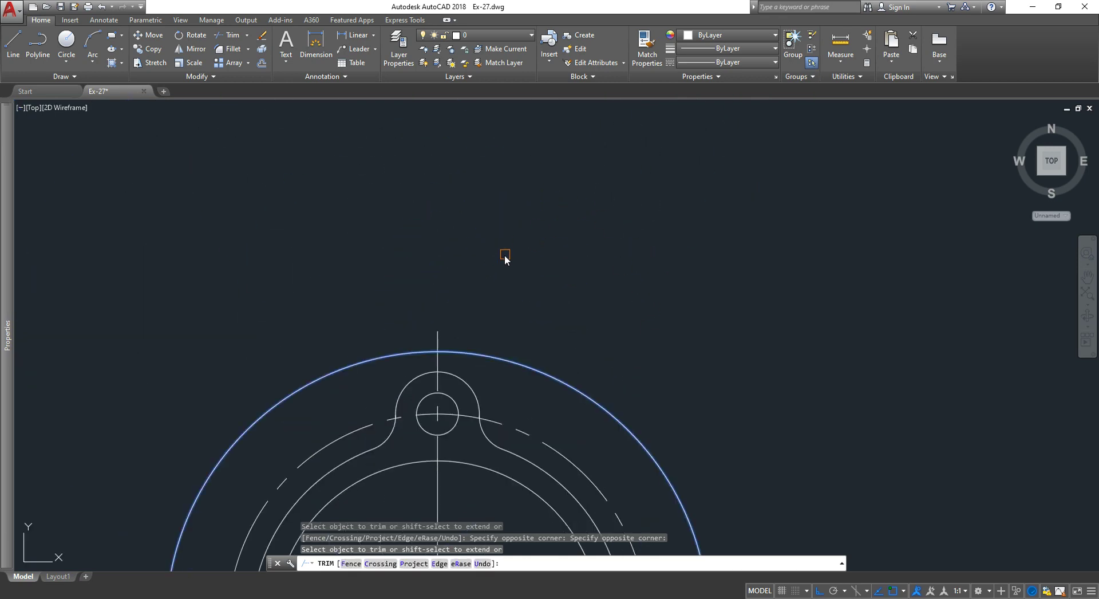
- Trim the remaining centre line ends near the top lug and on the left
drag(503, 256, 408, 335)
scroll(429, 263, down, 5)
scroll(309, 309, up, 5)
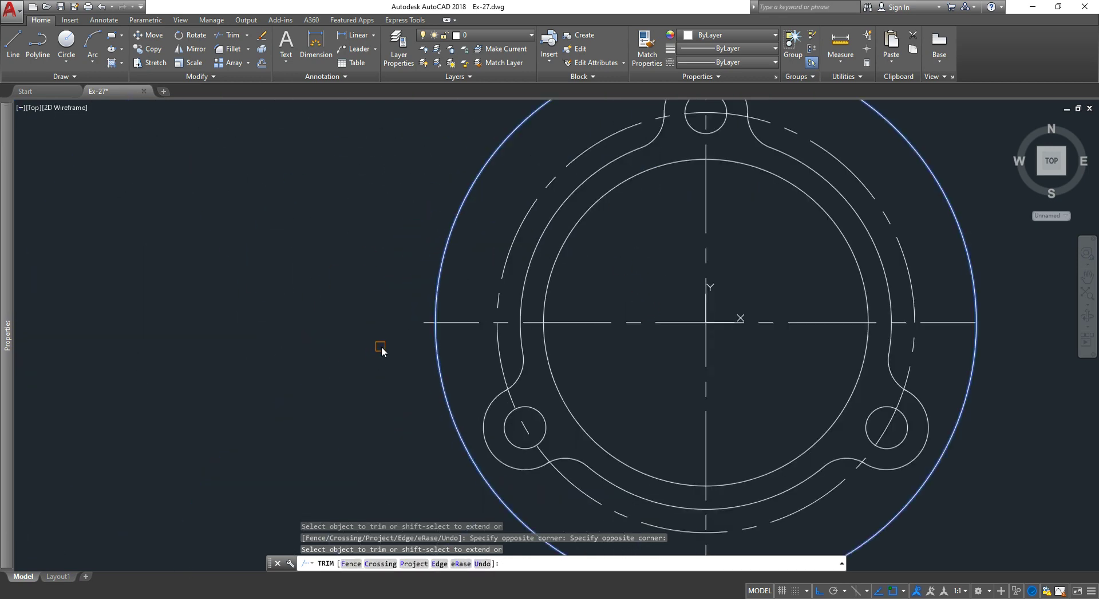
scroll(381, 346, up, 2)
click(452, 307)
scroll(362, 277, down, 5)
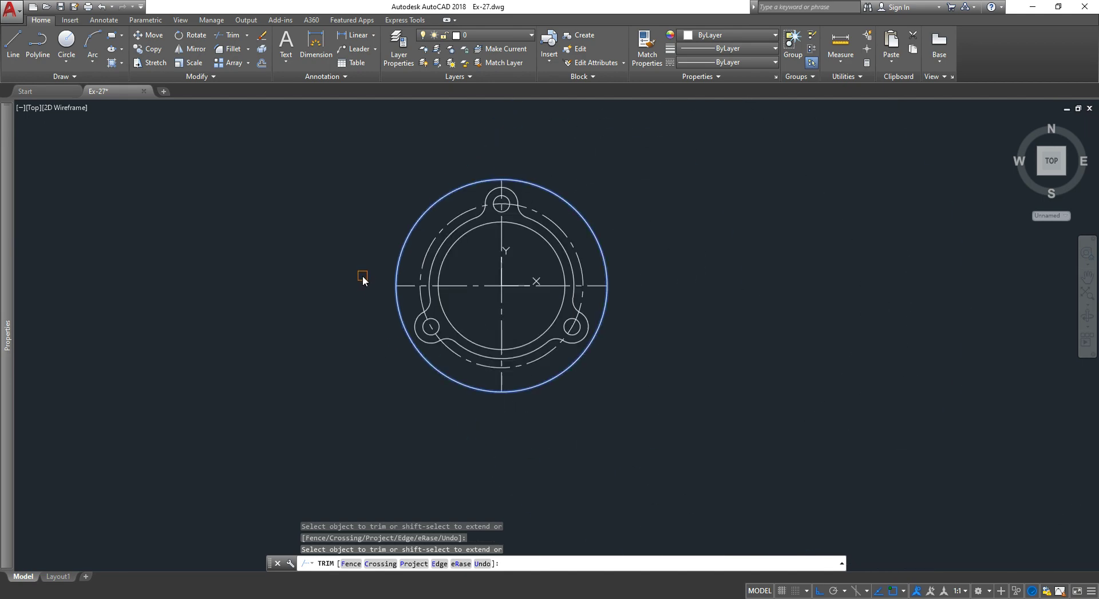
key(Escape)
- Delete the temporary outer circle and recentre the flange in the view
click(404, 246)
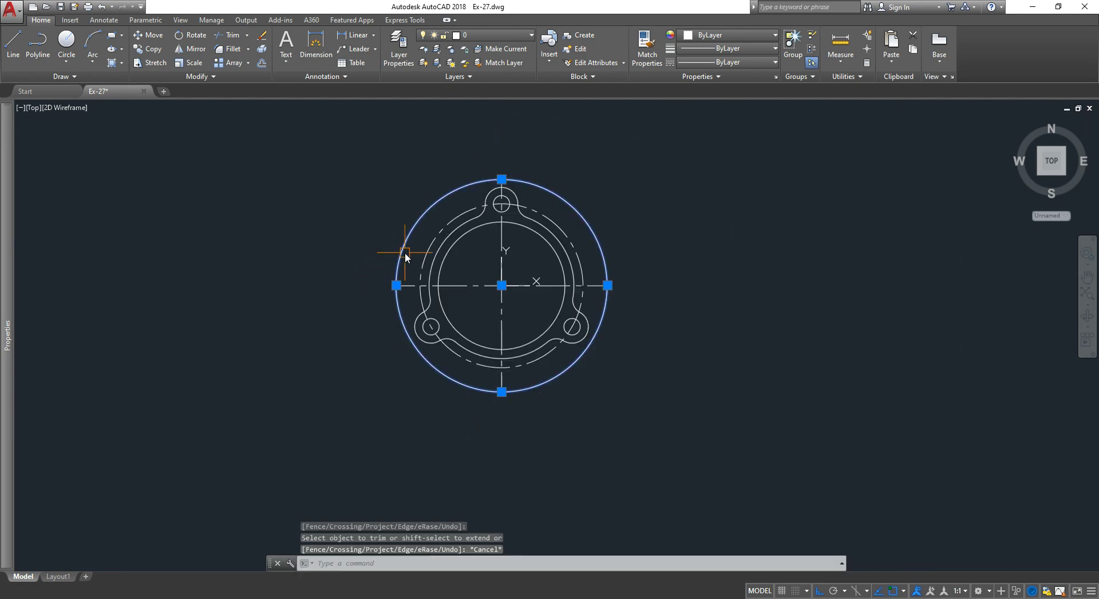
key(Delete)
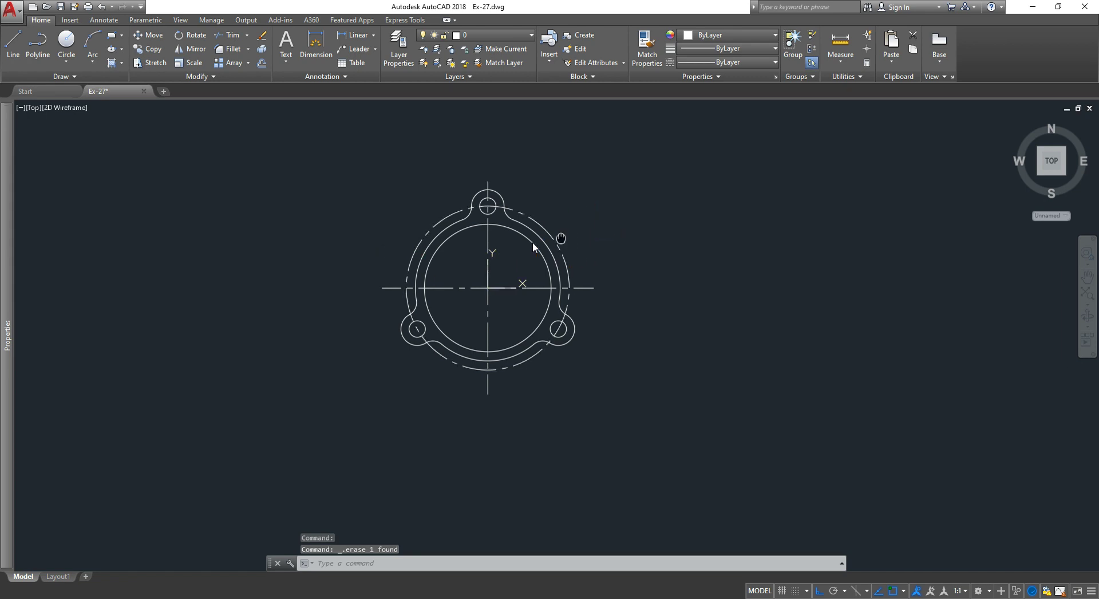
scroll(515, 241, up, 1)
scroll(490, 234, up, 1)
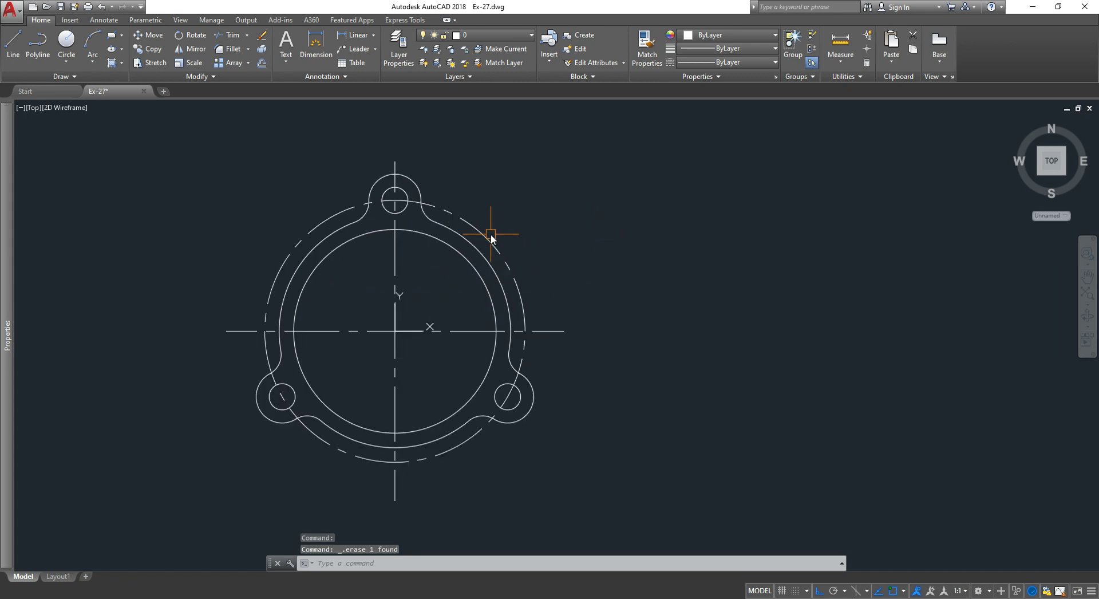
middle_drag(545, 256, 584, 245)
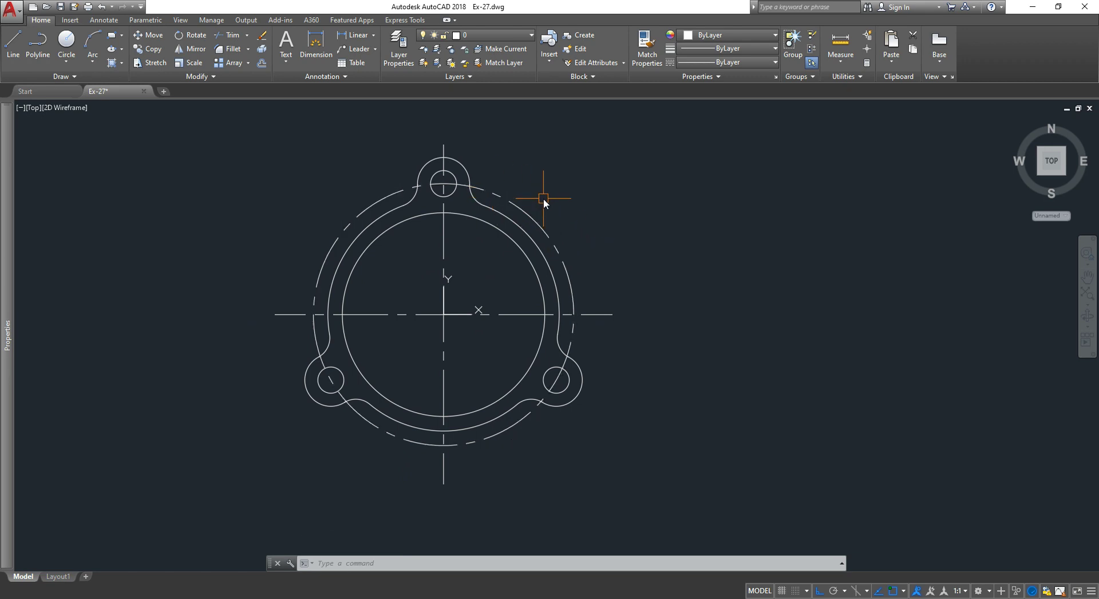
- Dimension the inner bore circle as Ø70, placed outside the flange
text(ddimdia)
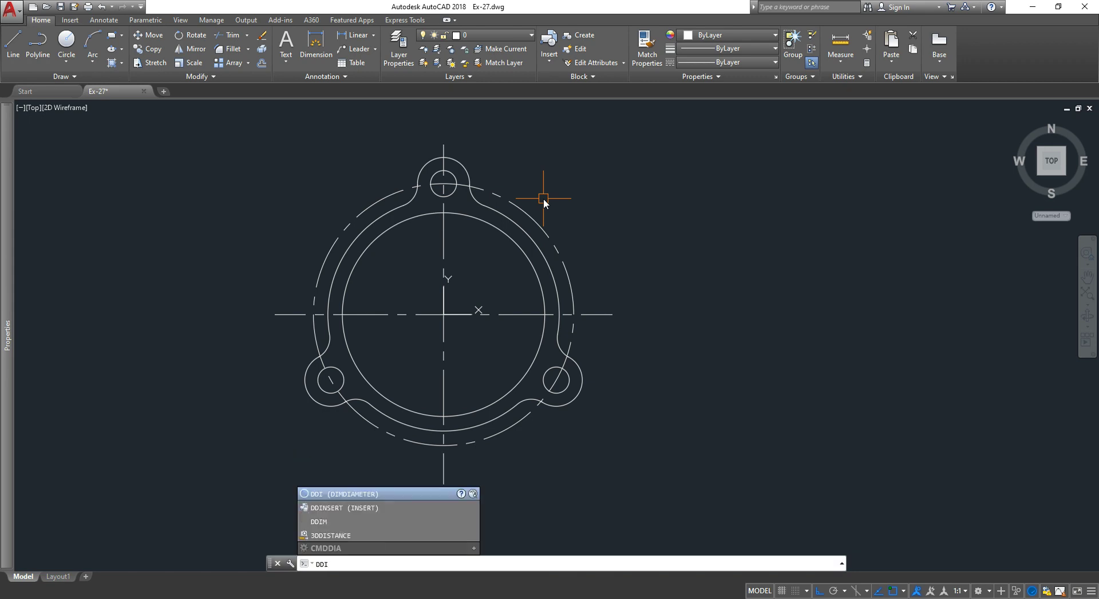
key(Return)
scroll(541, 206, up, 4)
click(492, 264)
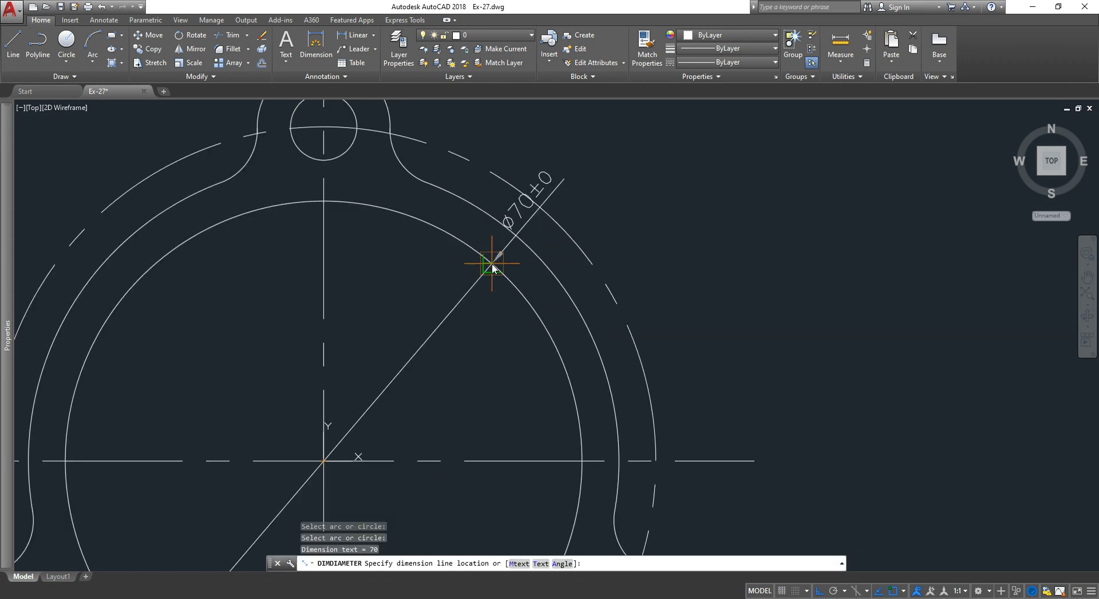
scroll(559, 192, up, 2)
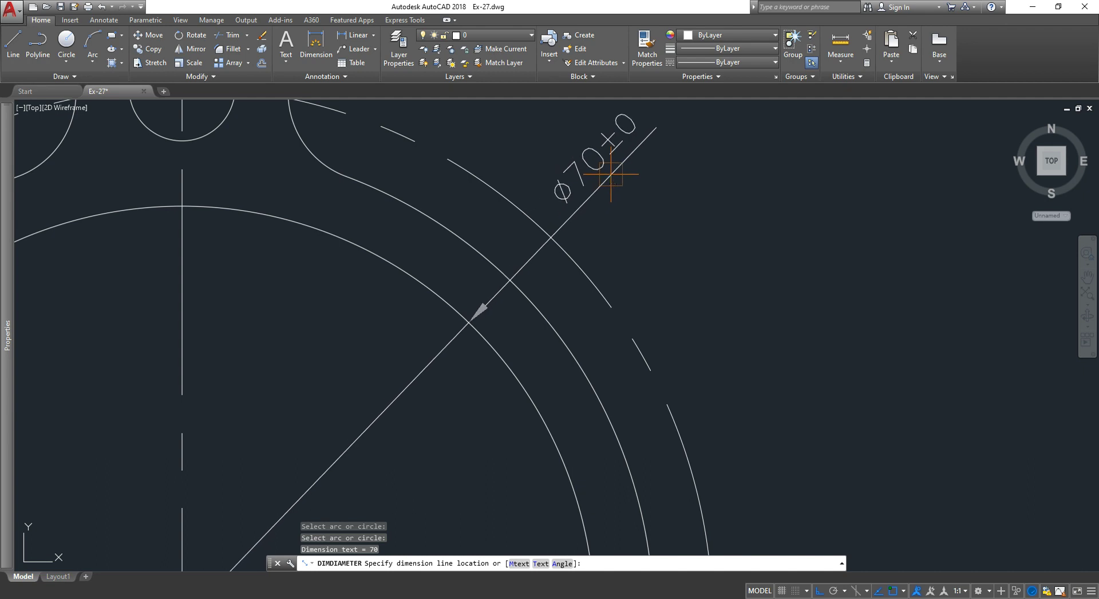
click(610, 174)
scroll(611, 174, down, 5)
middle_drag(503, 151, 504, 232)
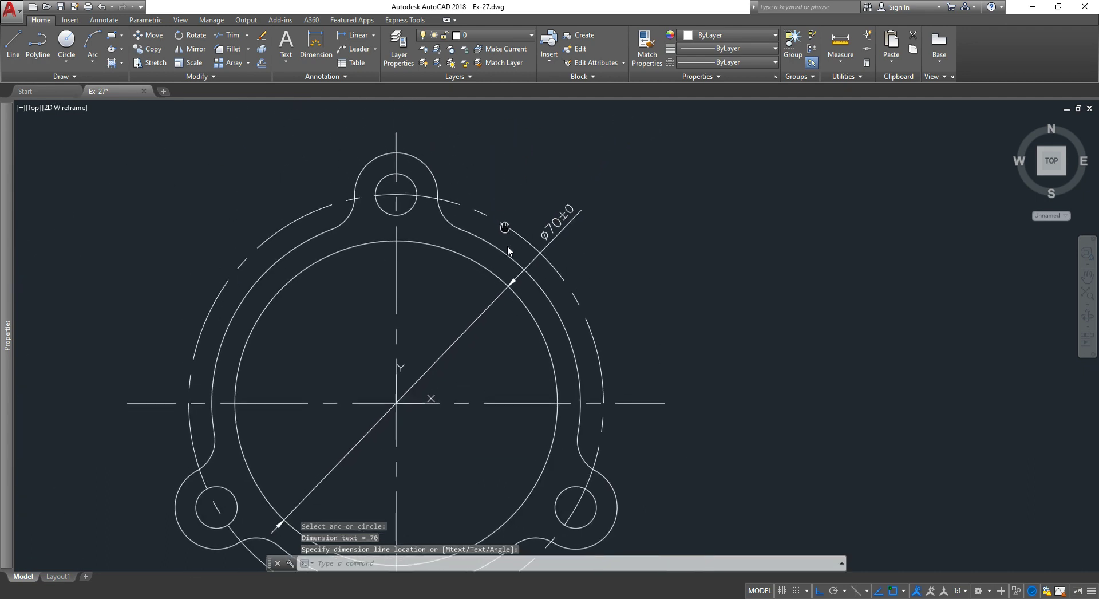
- Add Ø9 to the top lug hole and Ø90 to the dashed pitch circle
key(Return)
click(415, 210)
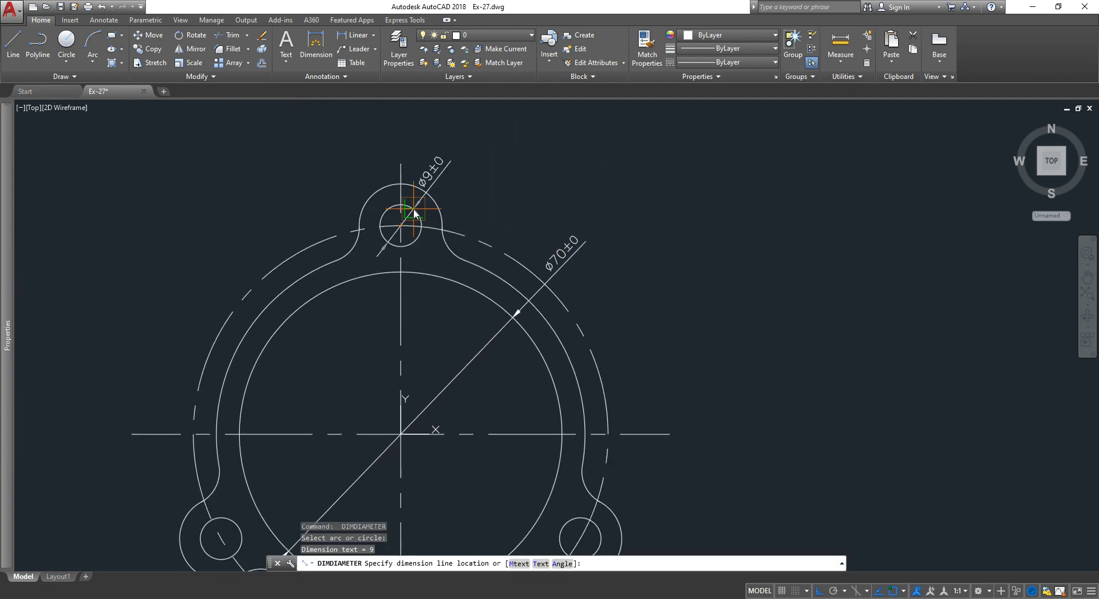
click(458, 168)
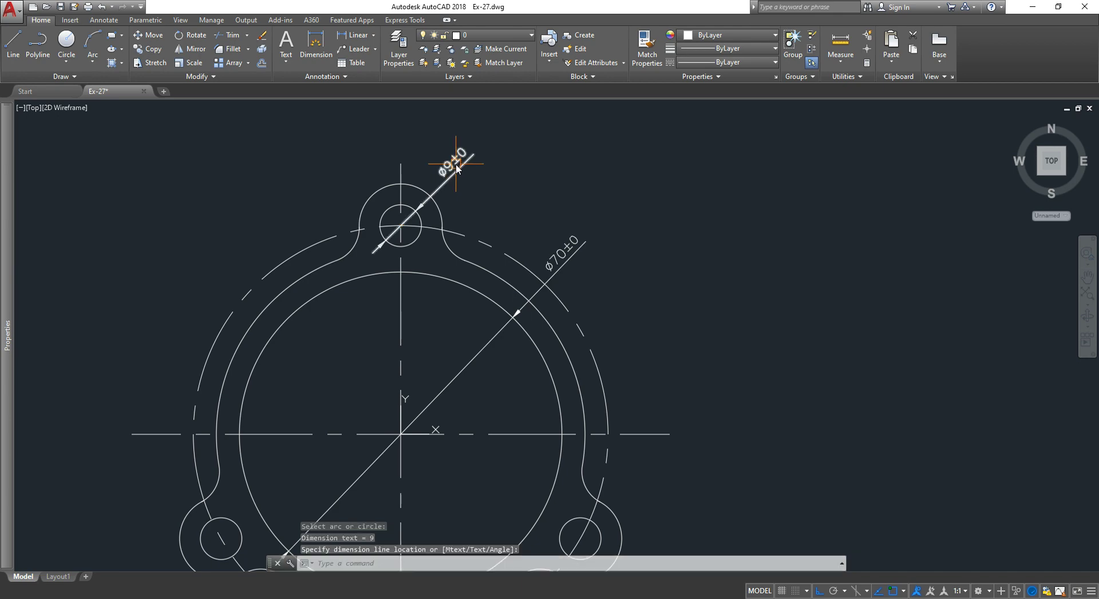
scroll(453, 168, down, 2)
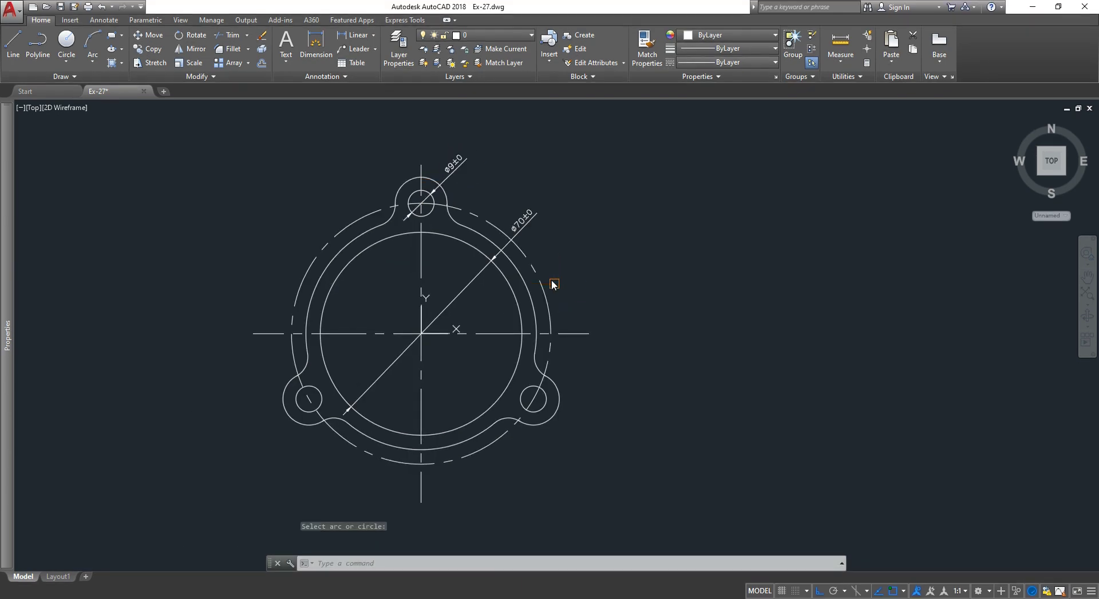
key(Return)
scroll(538, 259, up, 3)
click(507, 252)
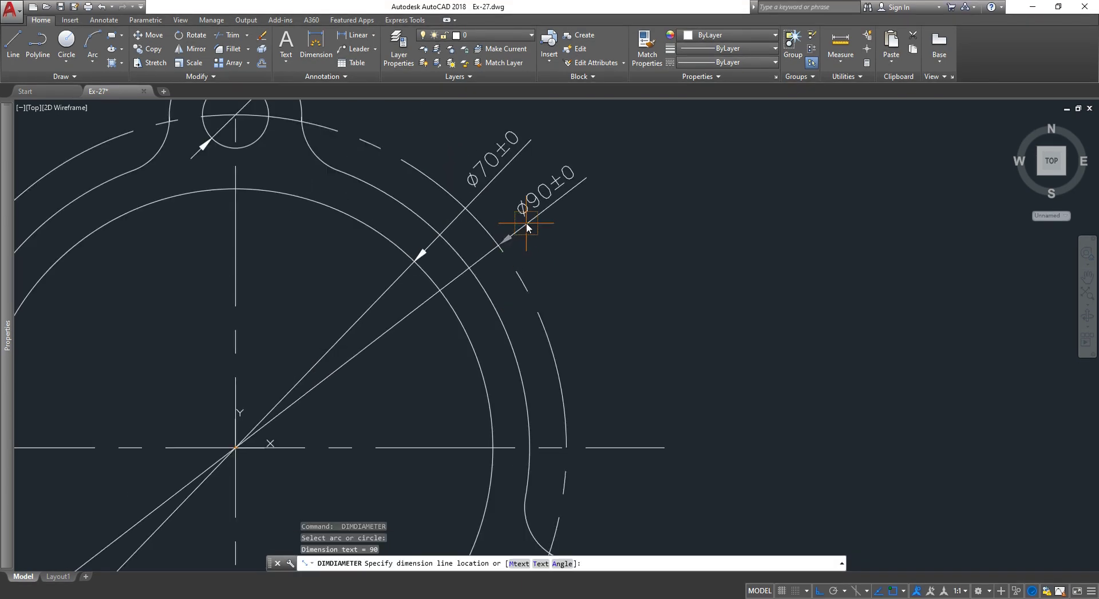
click(527, 222)
key(Escape)
scroll(593, 215, down, 2)
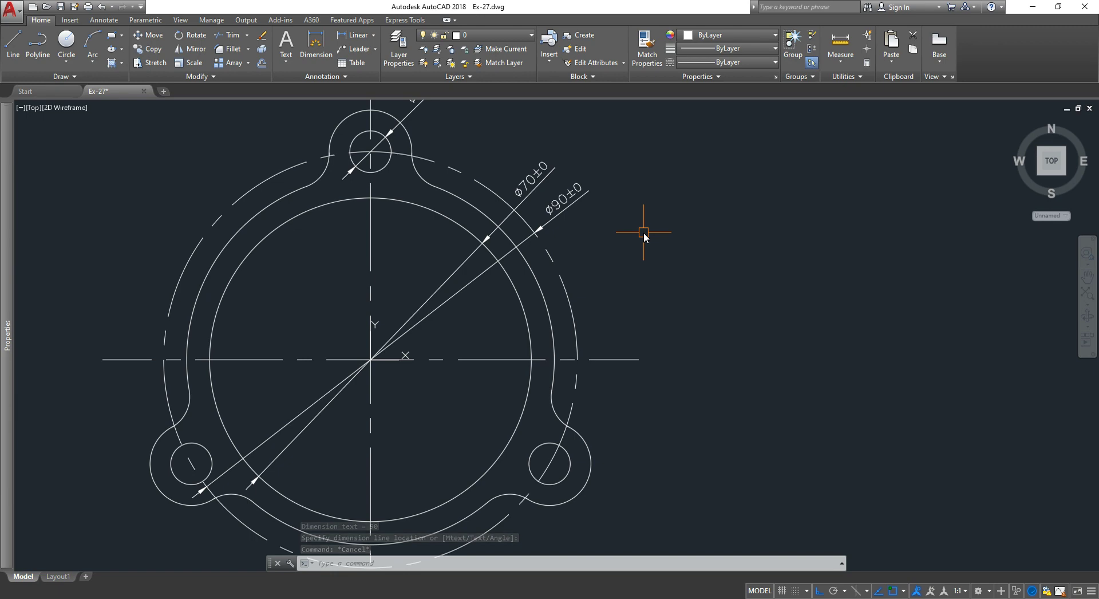
- Dimension the top lug's outer arc as R9, placed above-left of the lug
text(dra)
key(Return)
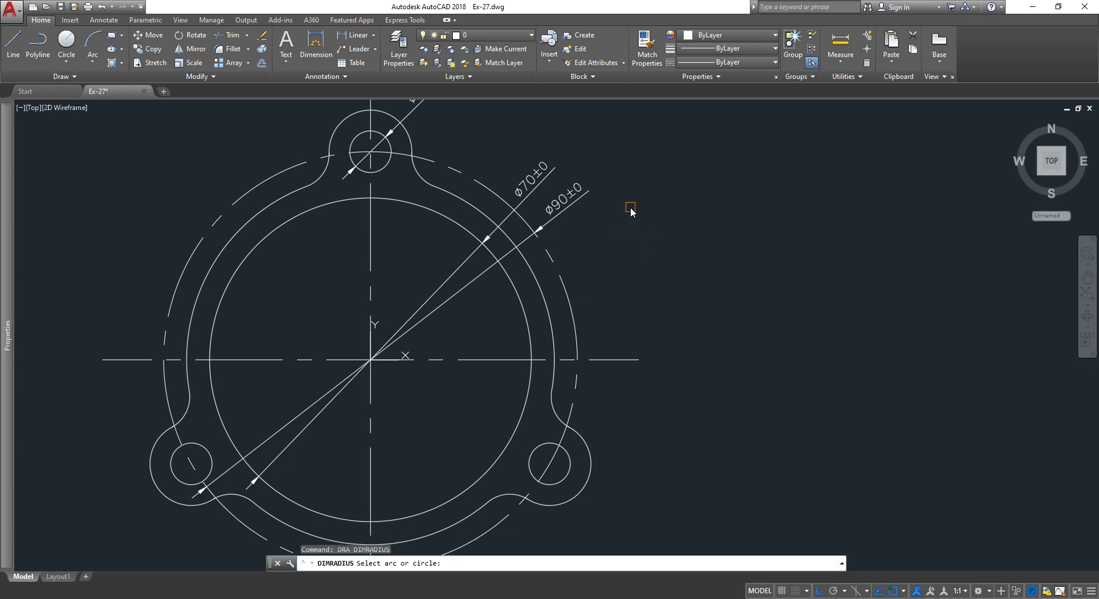
middle_drag(630, 211, 613, 320)
scroll(378, 214, up, 4)
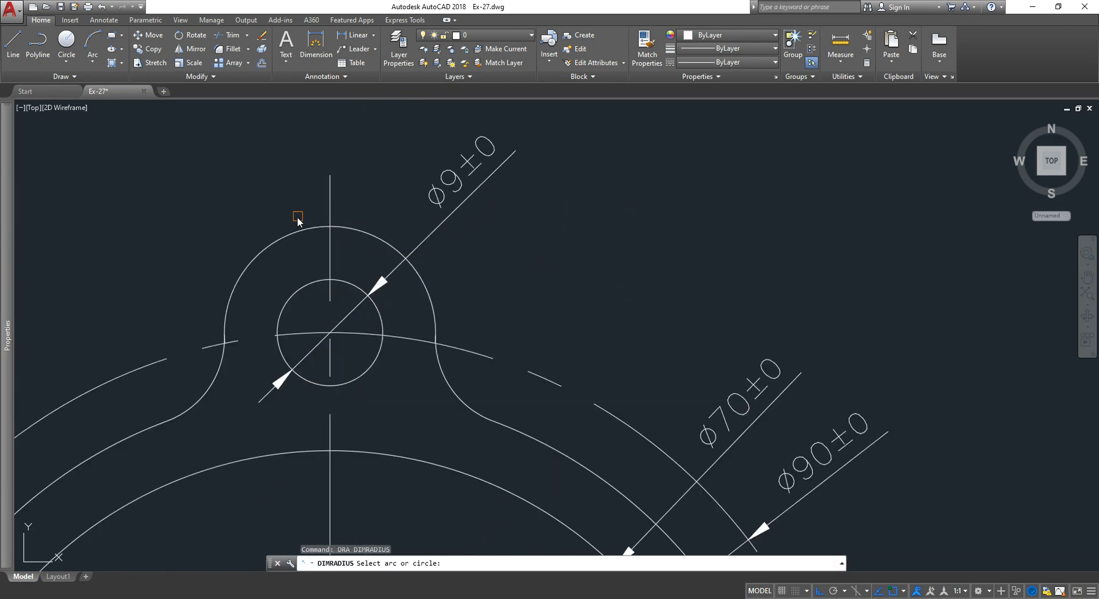
click(275, 241)
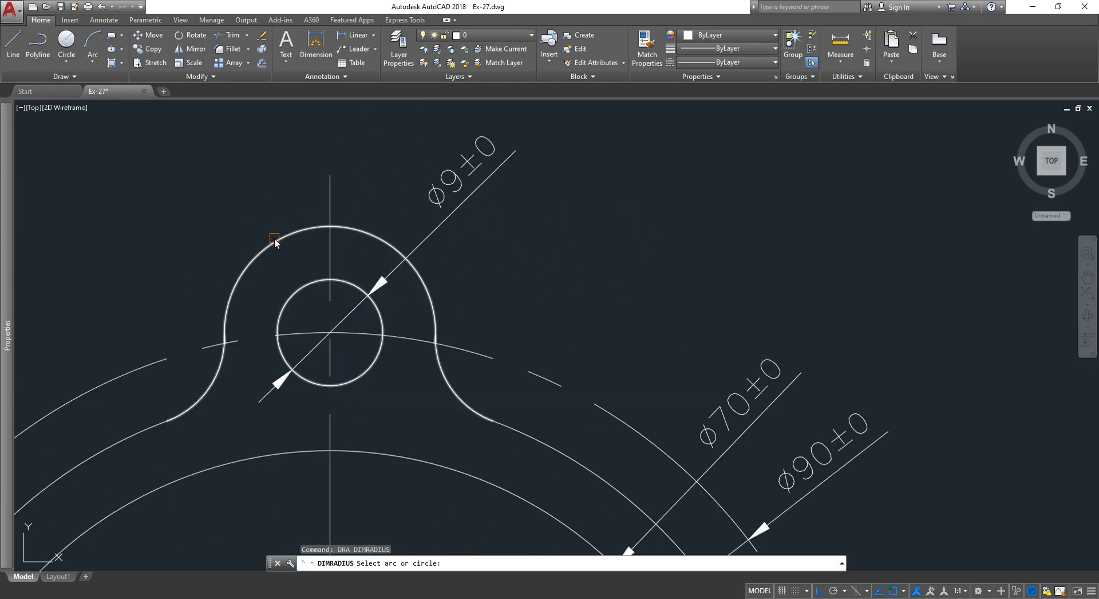
click(234, 218)
- Add R7.5 to the fillet beside the top lug and R40 to the outer profile arc
key(Return)
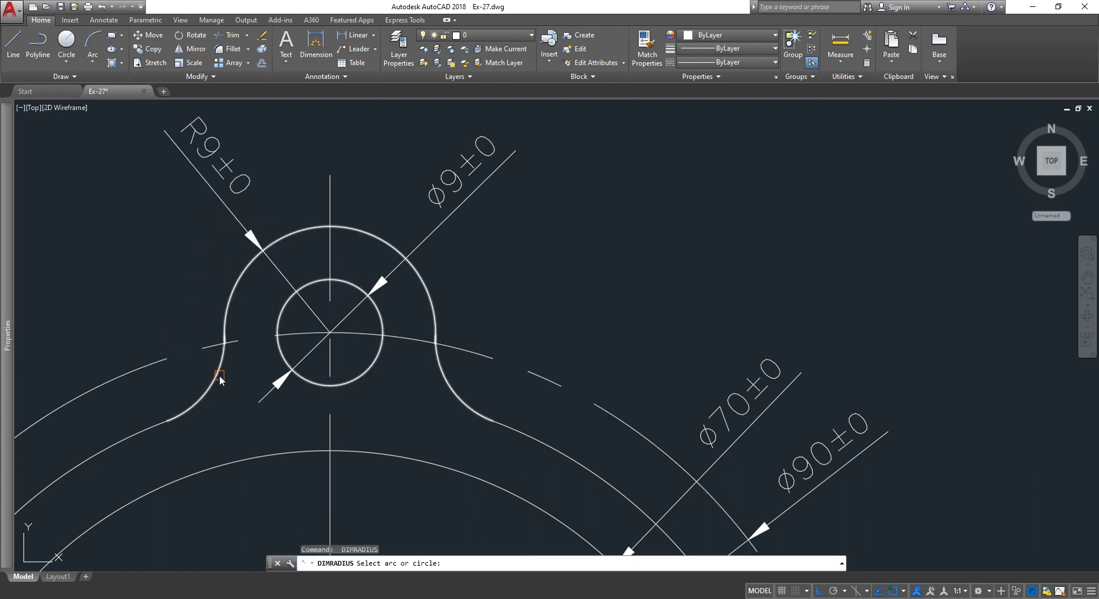
click(210, 385)
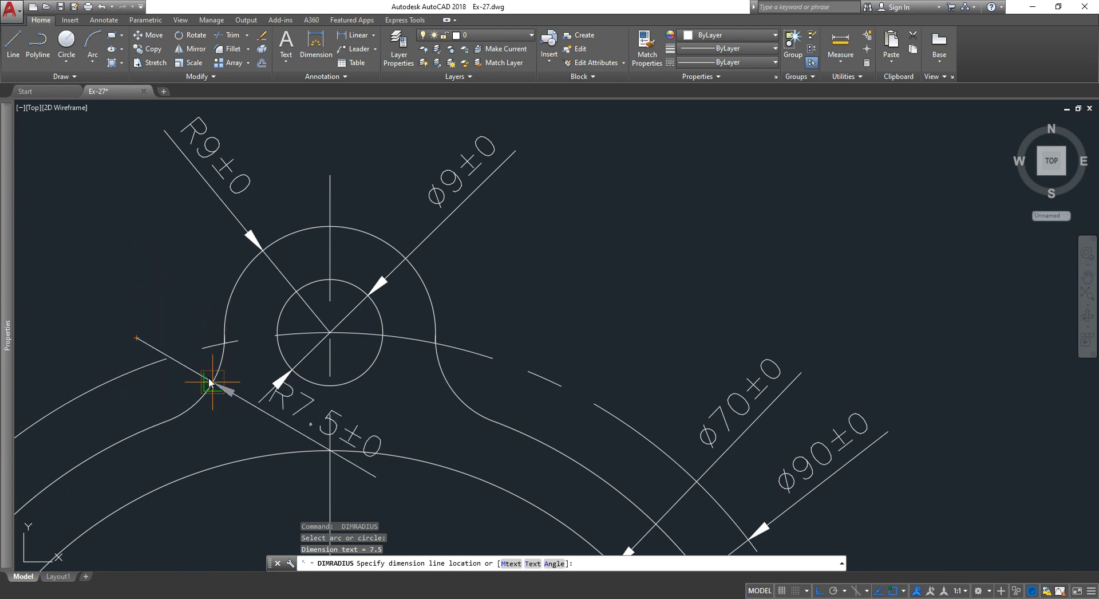
click(184, 355)
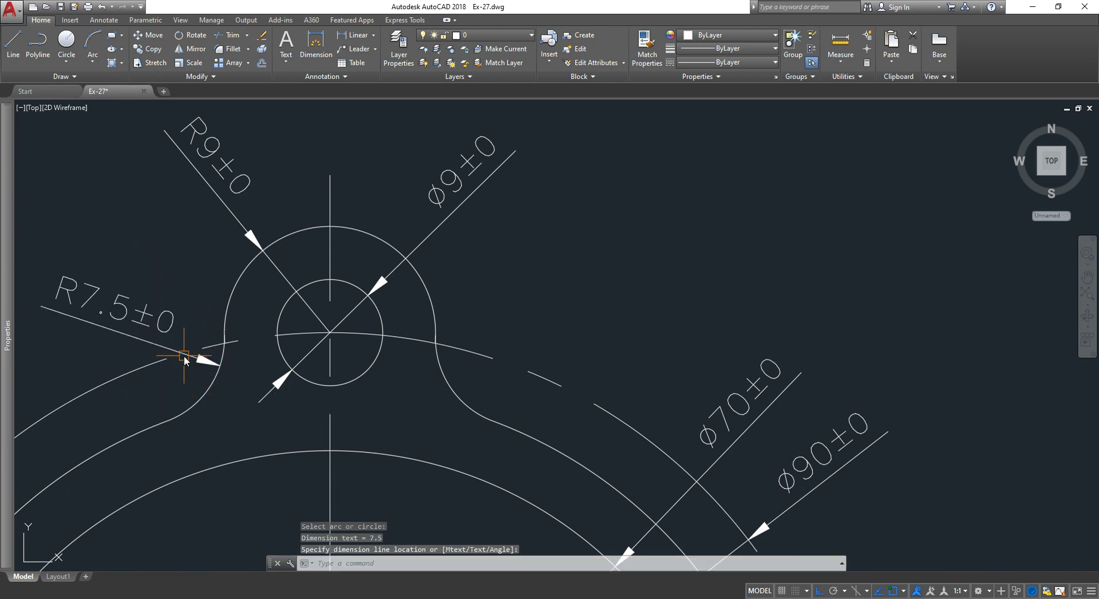
scroll(221, 246, down, 2)
scroll(307, 312, down, 2)
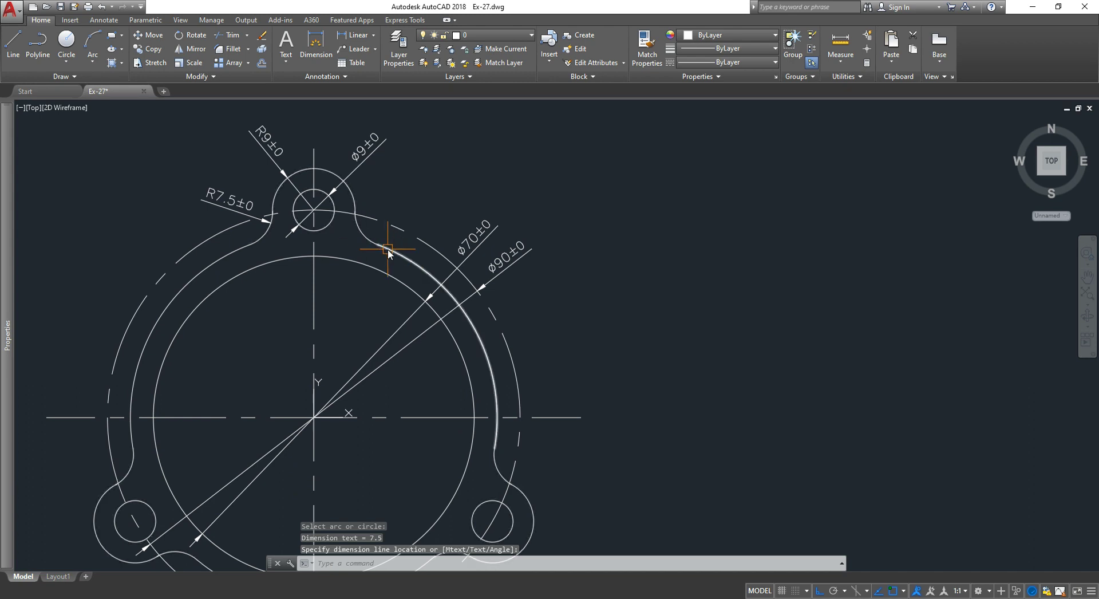
key(Return)
click(188, 267)
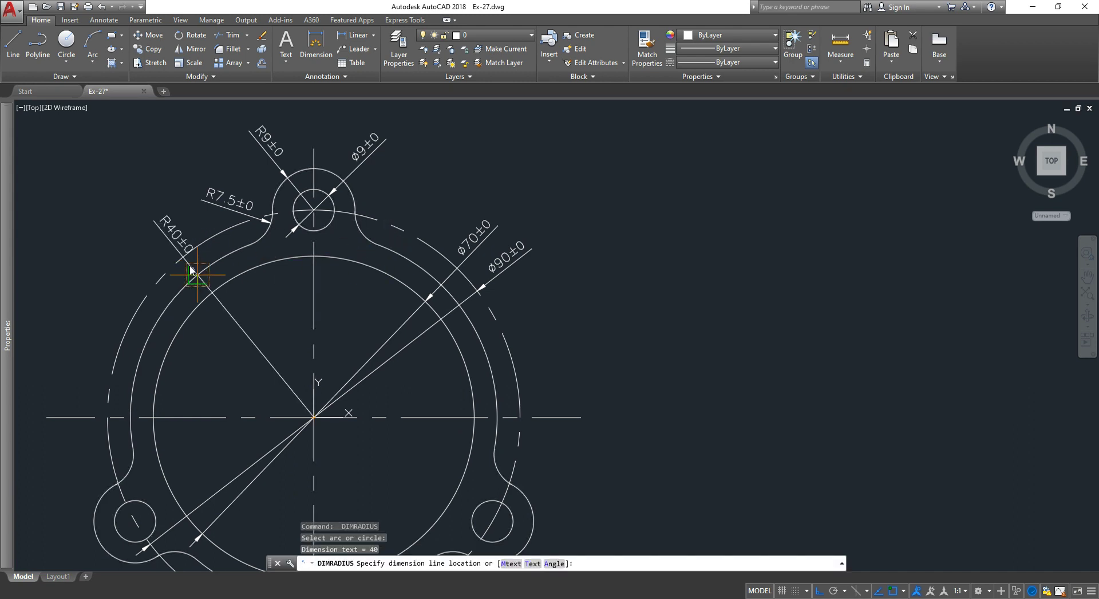
click(158, 235)
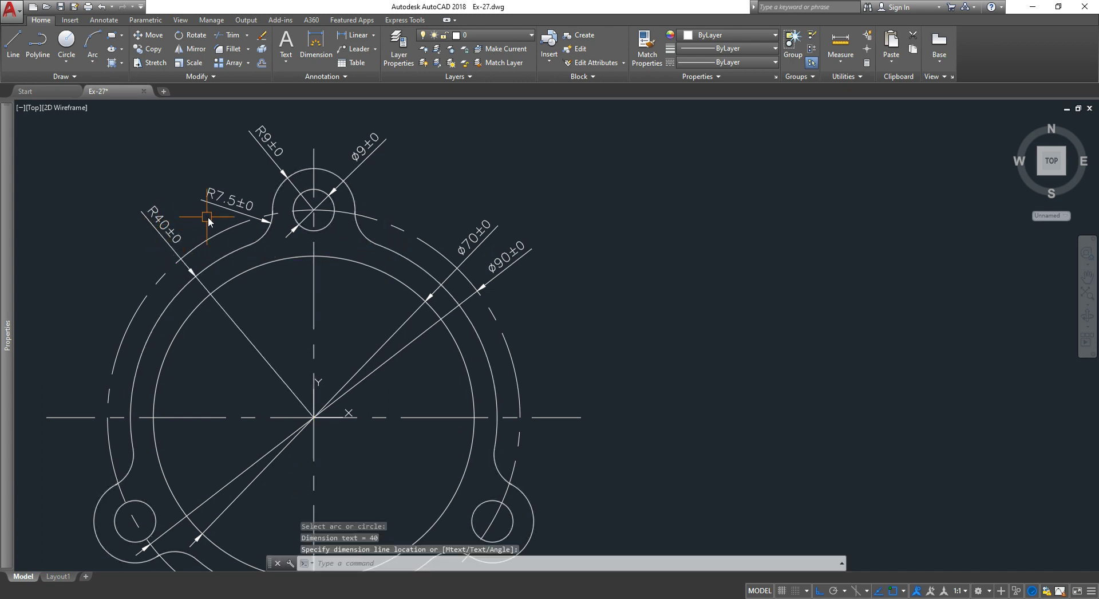
scroll(390, 209, down, 2)
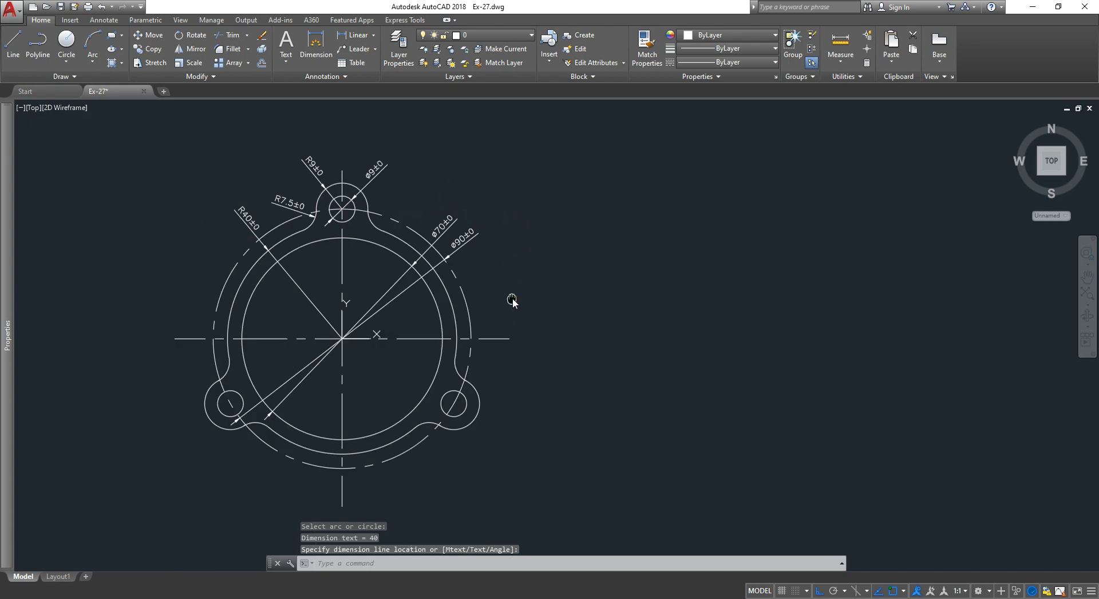
middle_drag(512, 300, 531, 270)
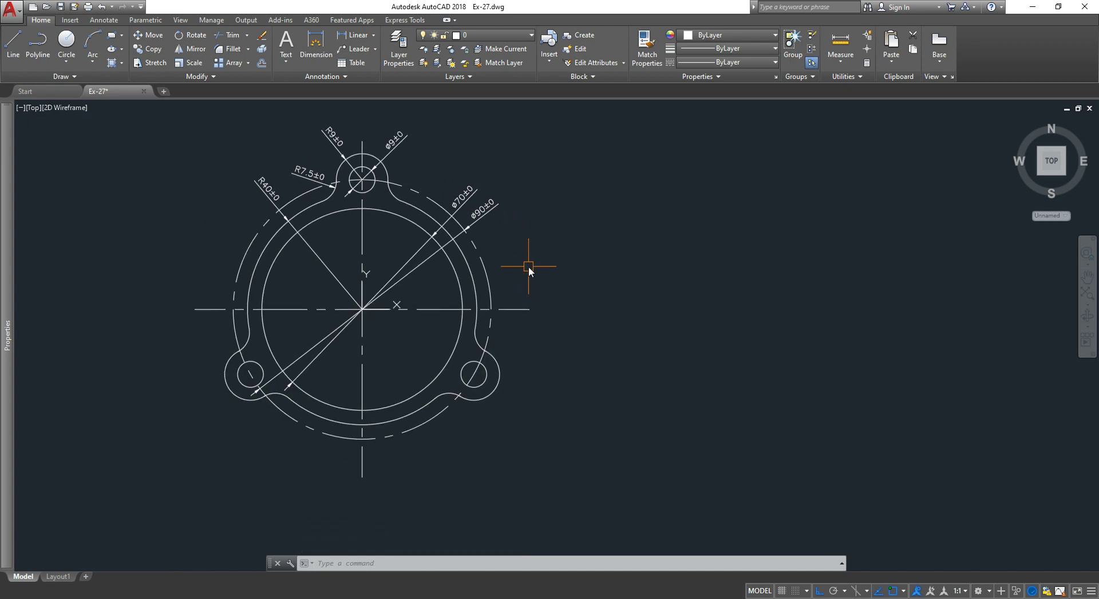
middle_drag(528, 267, 682, 267)
scroll(679, 255, up, 1)
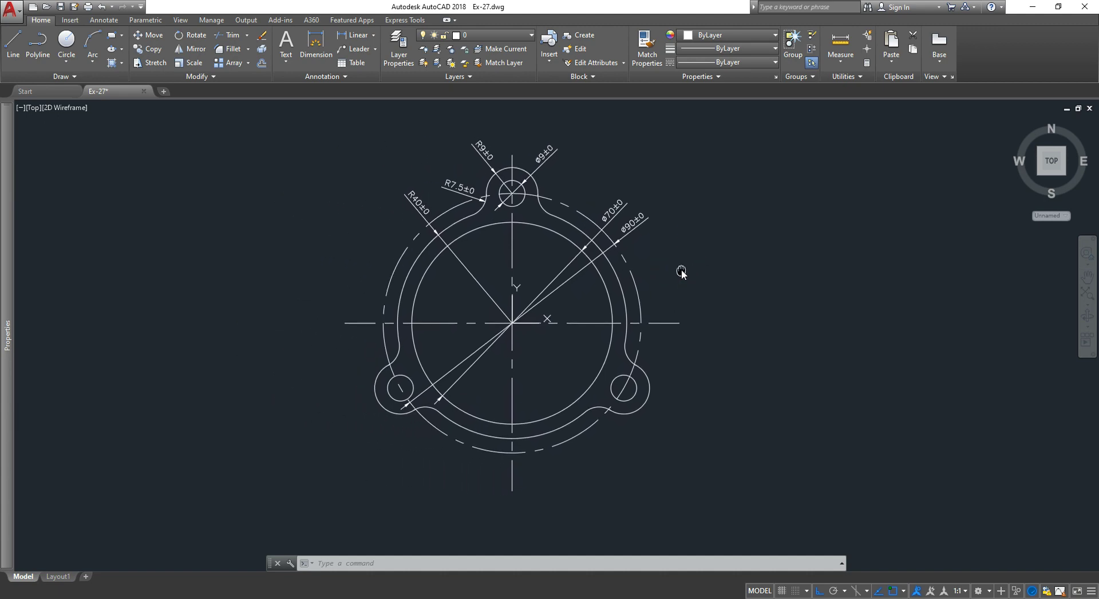
scroll(681, 269, up, 1)
scroll(681, 269, down, 2)
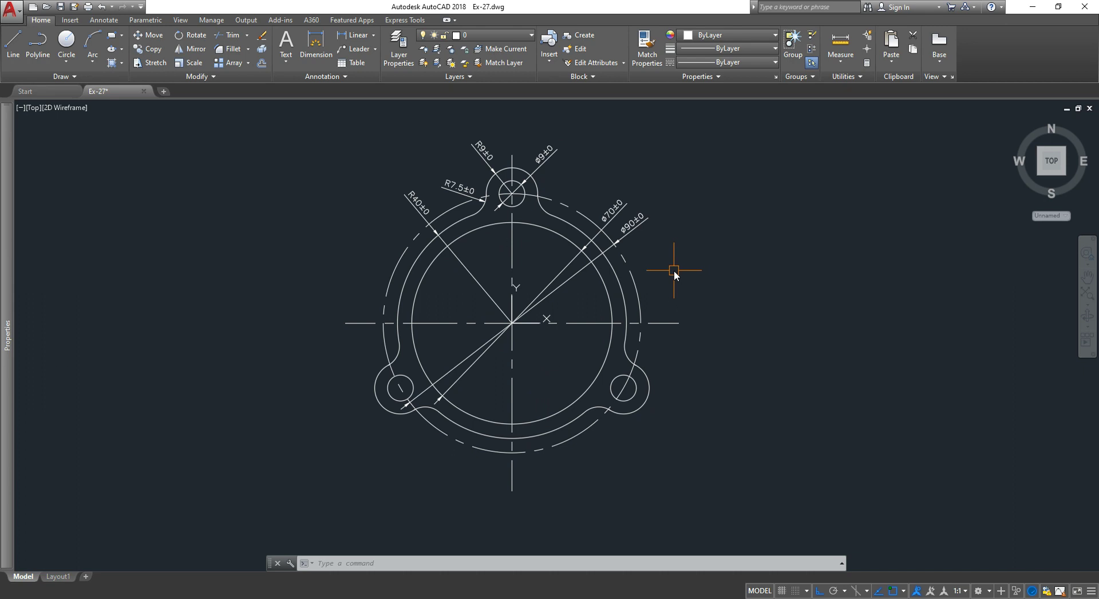
middle_drag(674, 270, 699, 276)
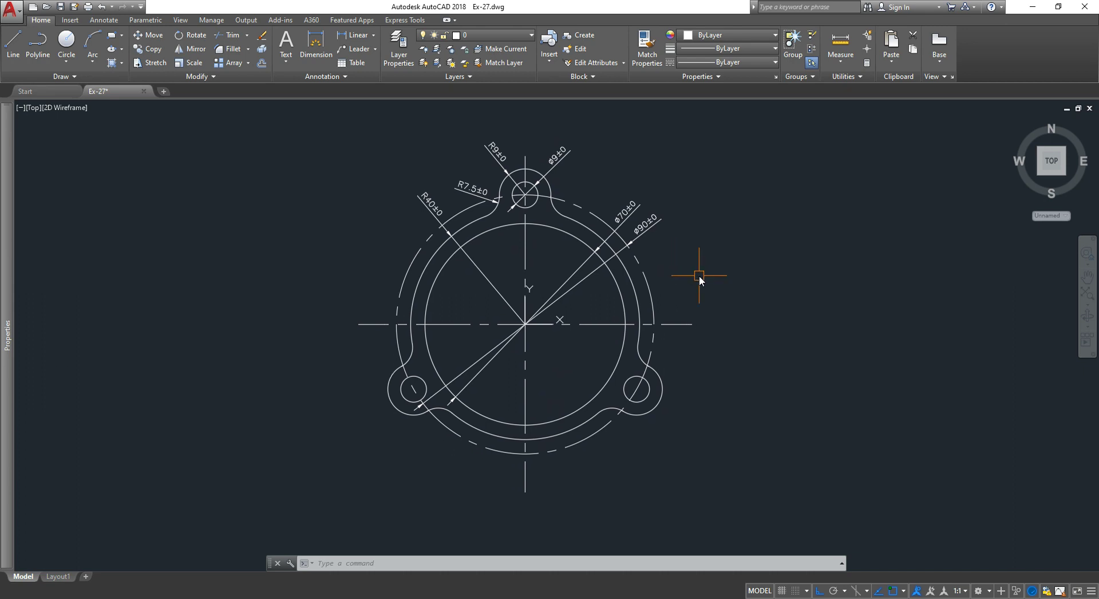